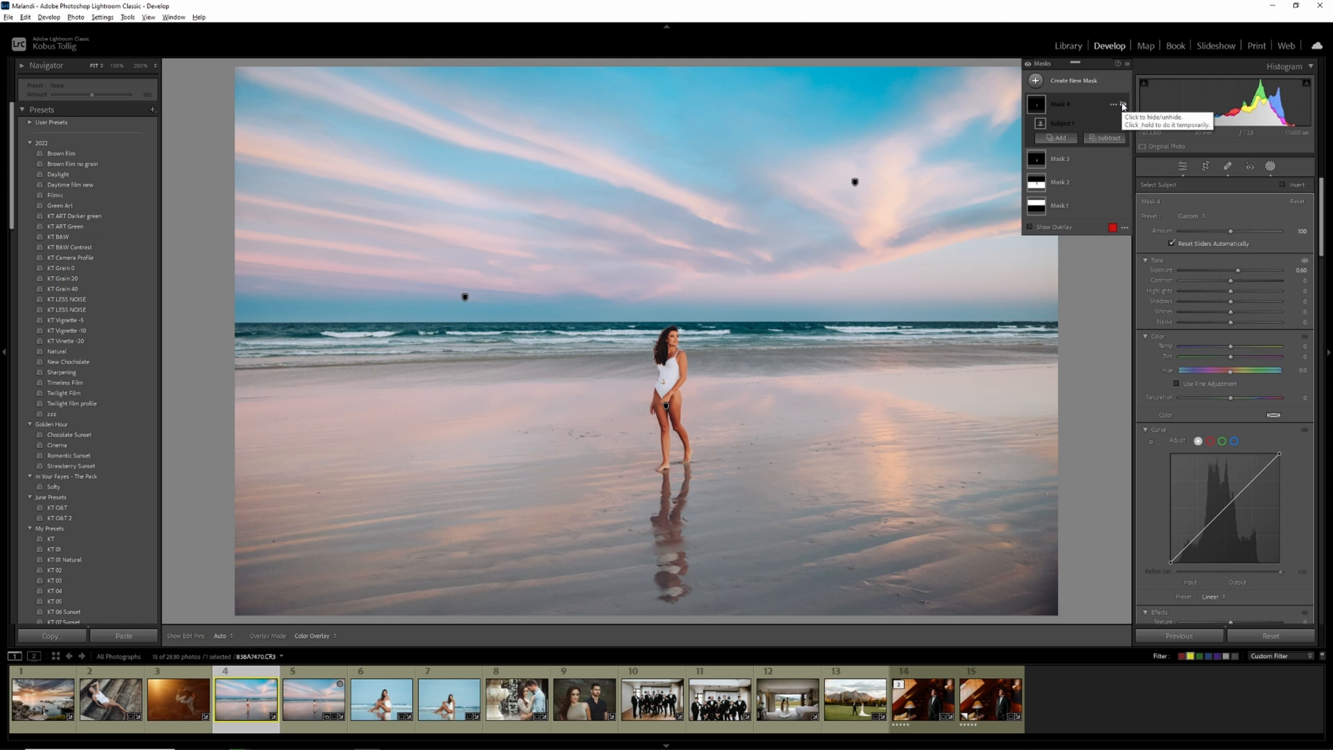
Step: Reduce the overall Amount of the subject mask, Mask 4, on the woman standing on the beach
{"action": "key", "text": "shift+w"}
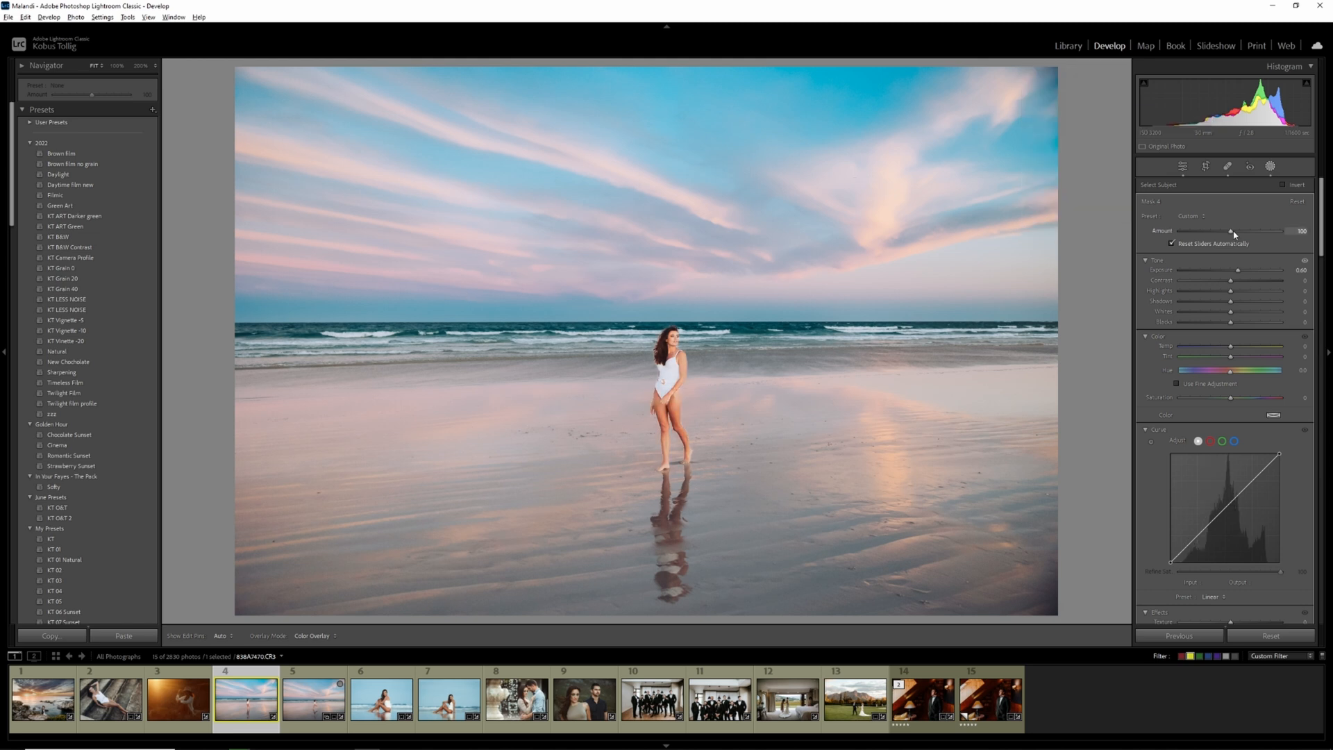
{"action": "left_click_drag", "start_coordinate": [1225, 234], "coordinate": [1215, 234]}
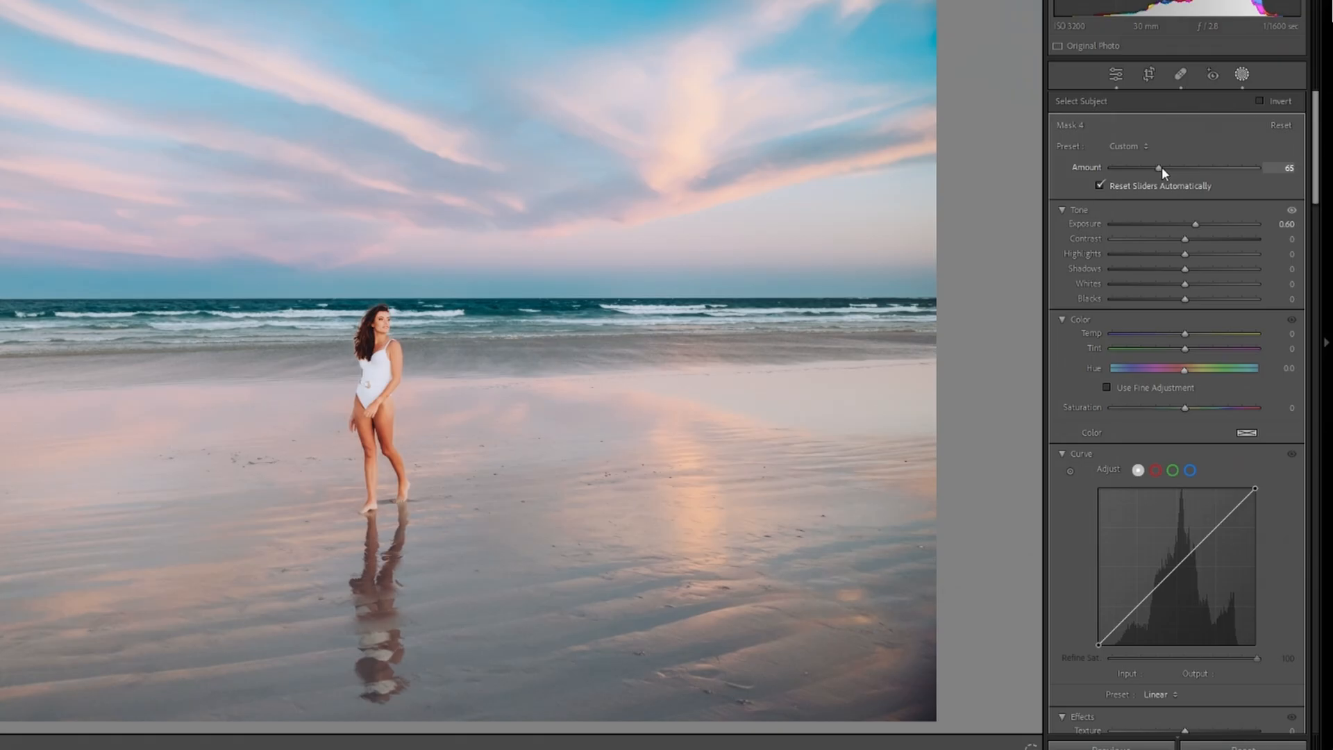
{"action": "left_click_drag", "start_coordinate": [1156, 169], "coordinate": [1148, 170]}
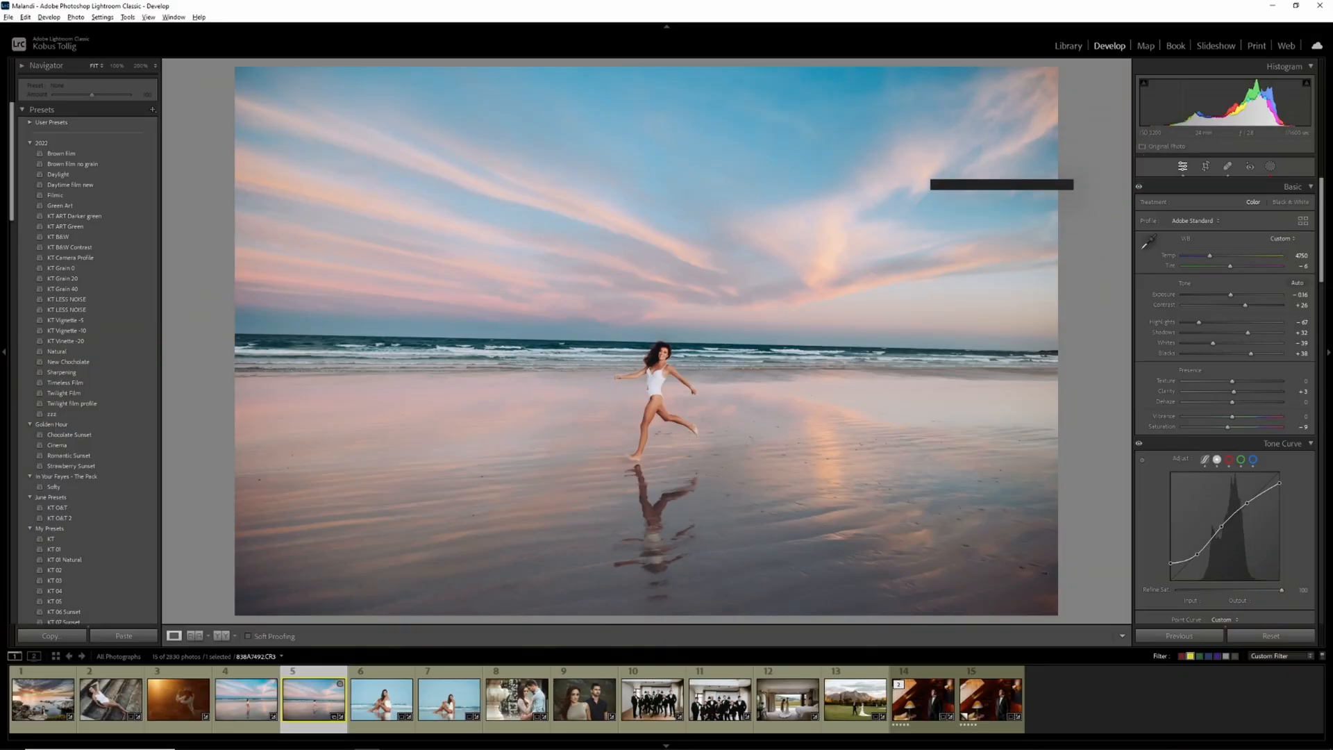
Step: Straighten the photo of the woman running on the beach by drawing the Angle guide along the sea horizon
{"action": "left_click", "coordinate": [1206, 168]}
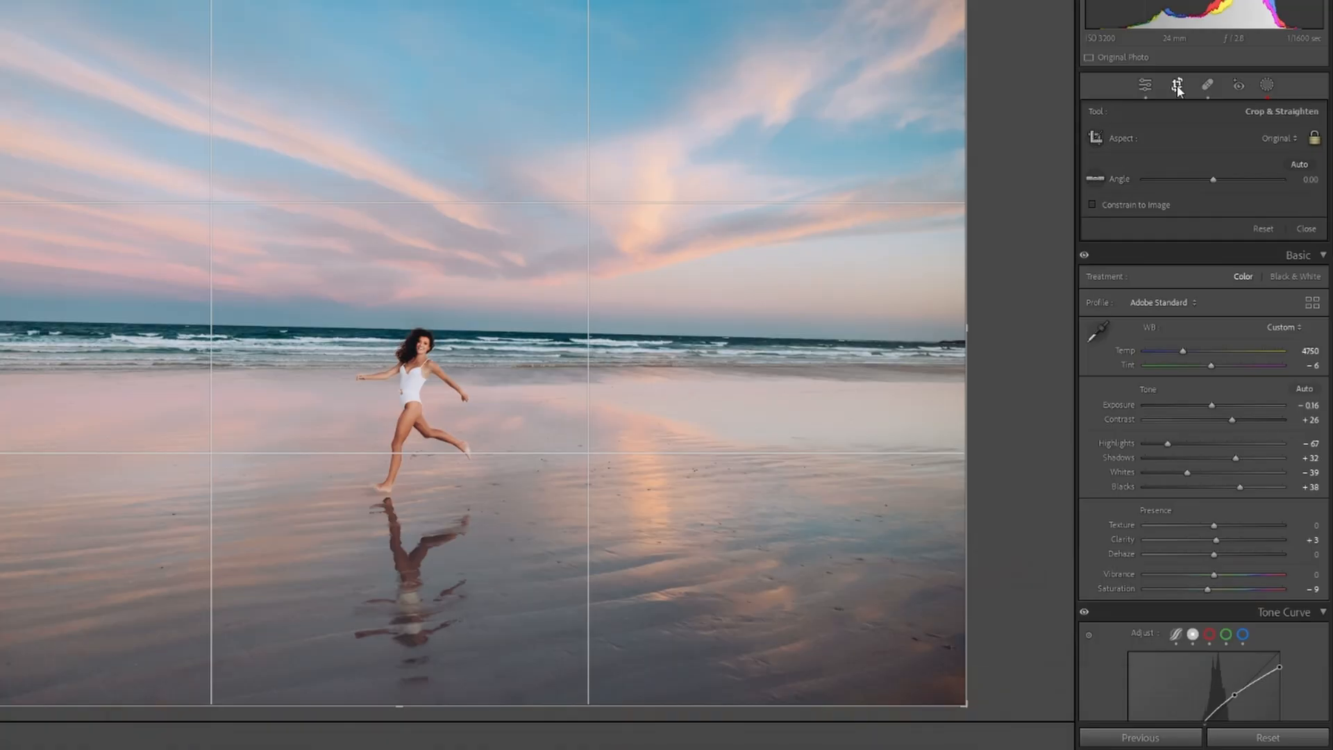
{"action": "left_click", "coordinate": [1099, 178]}
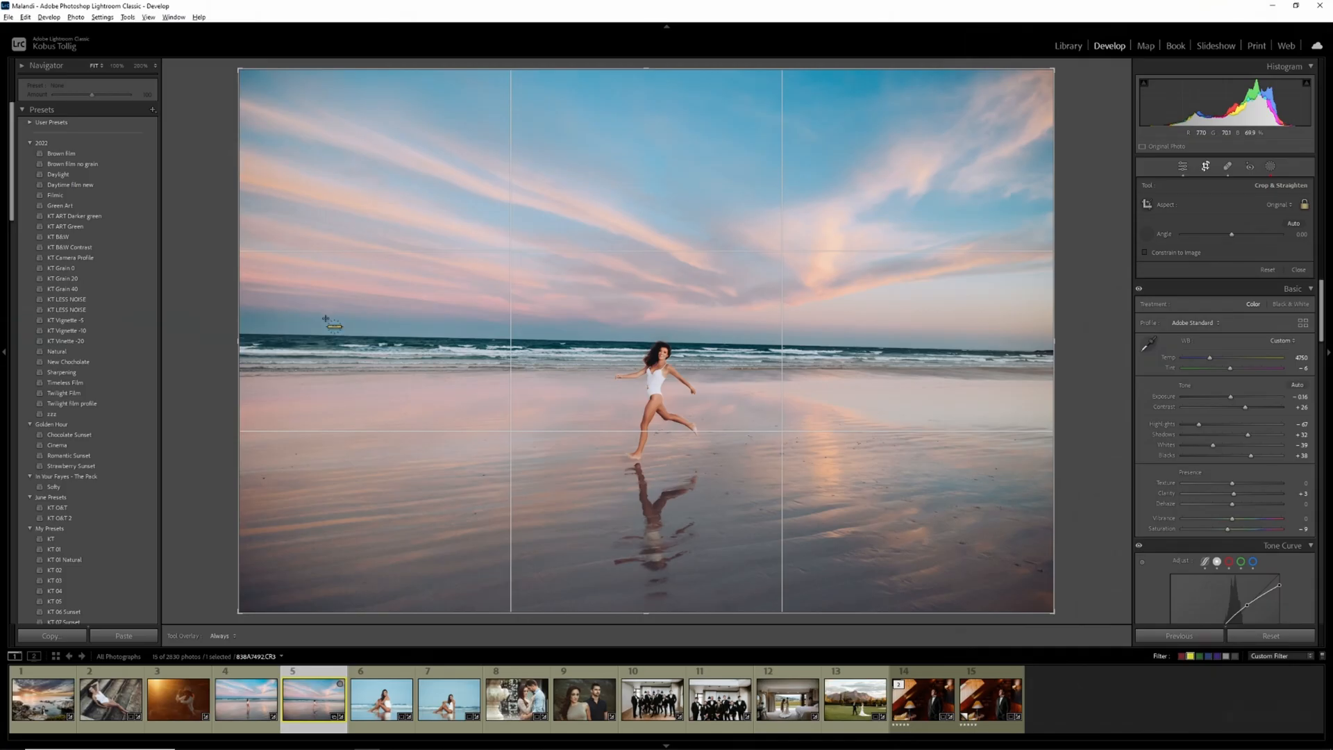
{"action": "left_click_drag", "start_coordinate": [440, 342], "coordinate": [1010, 349]}
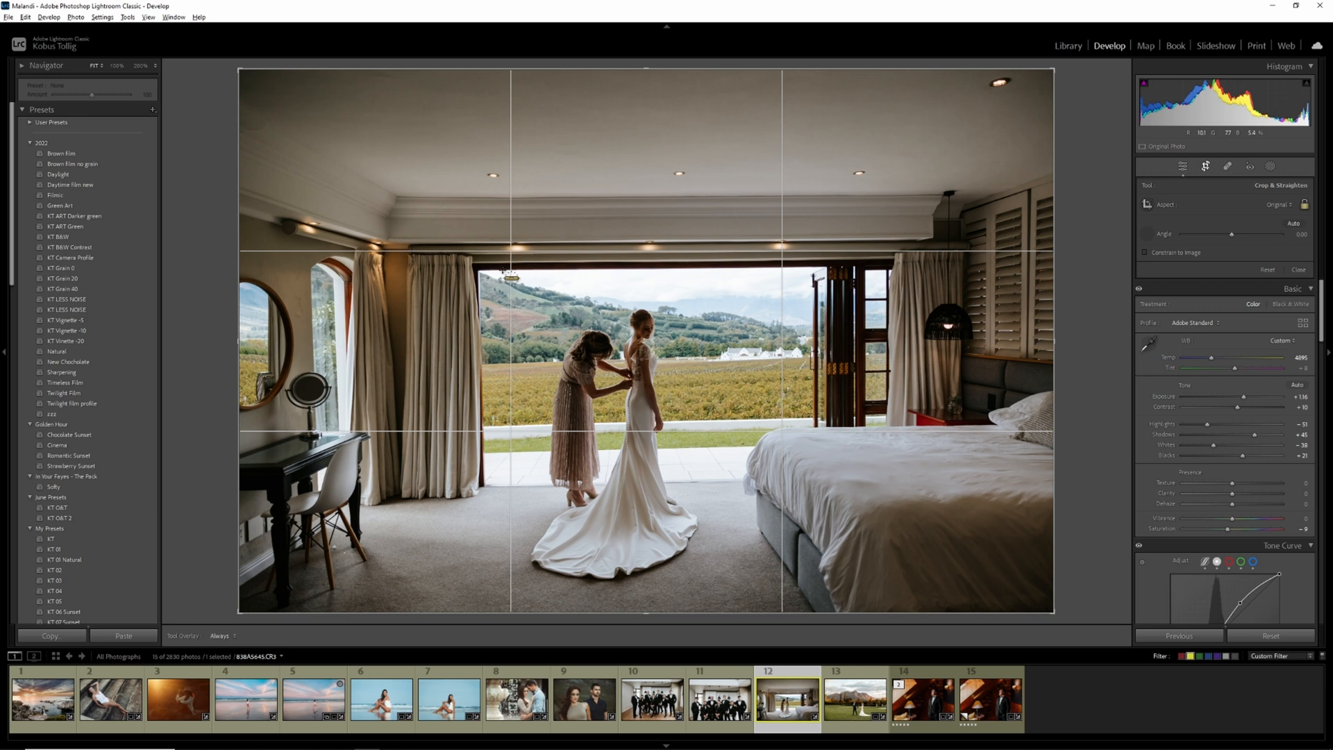
Step: Straighten the bridal room photo along the door opening's upper edge and the groomsmen photo along the tops of the kitchen cabinets
{"action": "left_click_drag", "start_coordinate": [502, 270], "coordinate": [818, 267]}
{"action": "key", "text": "Left"}
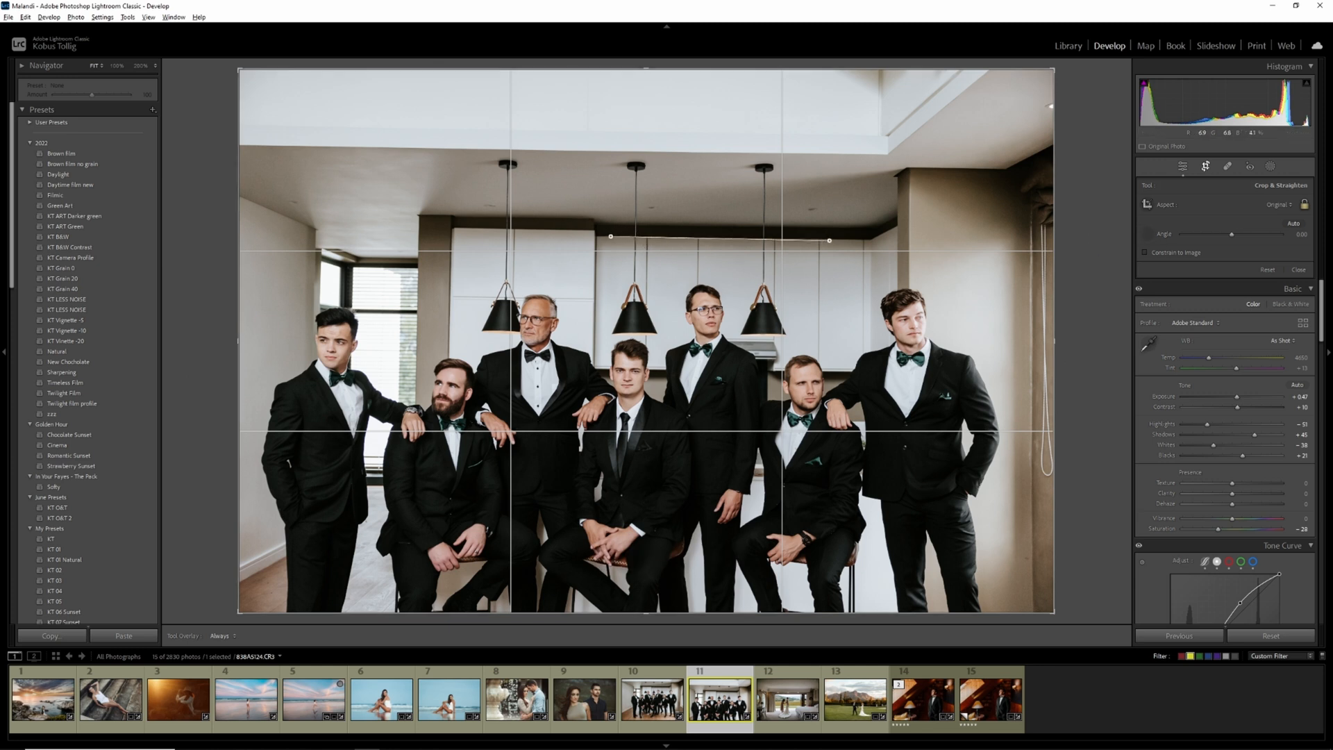
{"action": "left_click_drag", "start_coordinate": [830, 241], "coordinate": [831, 241]}
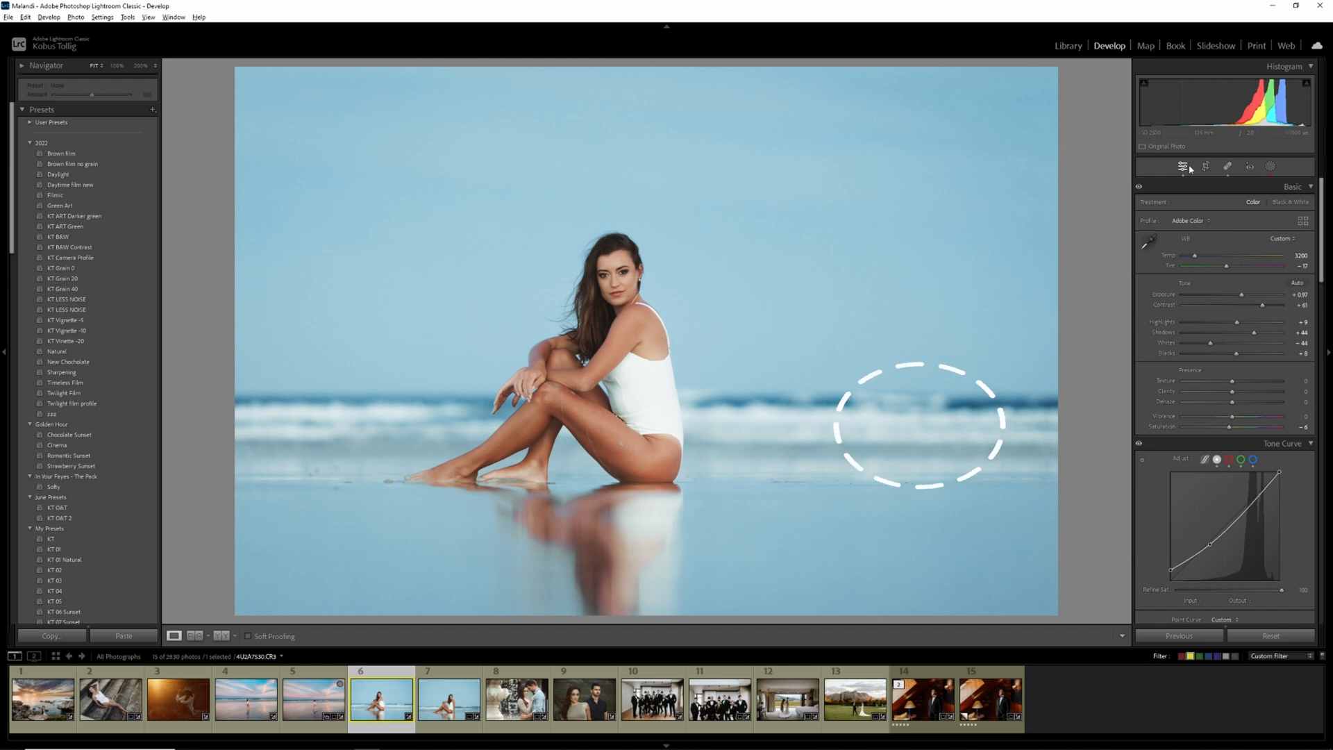
Step: Crop the seated beach portrait tighter at its original aspect ratio and reposition the image so her face sits on the upper third line
{"action": "key", "text": "r"}
{"action": "left_click_drag", "start_coordinate": [1054, 69], "coordinate": [986, 114]}
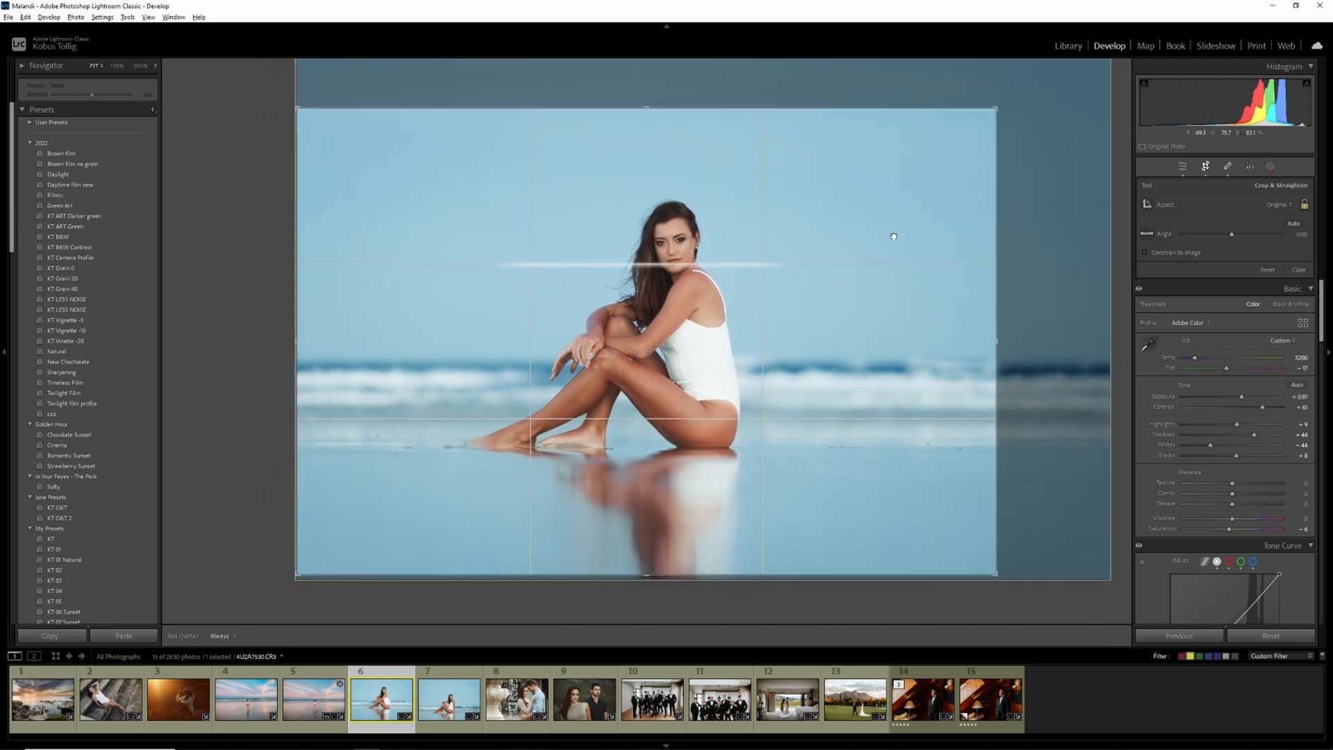
{"action": "left_click_drag", "start_coordinate": [895, 244], "coordinate": [898, 257]}
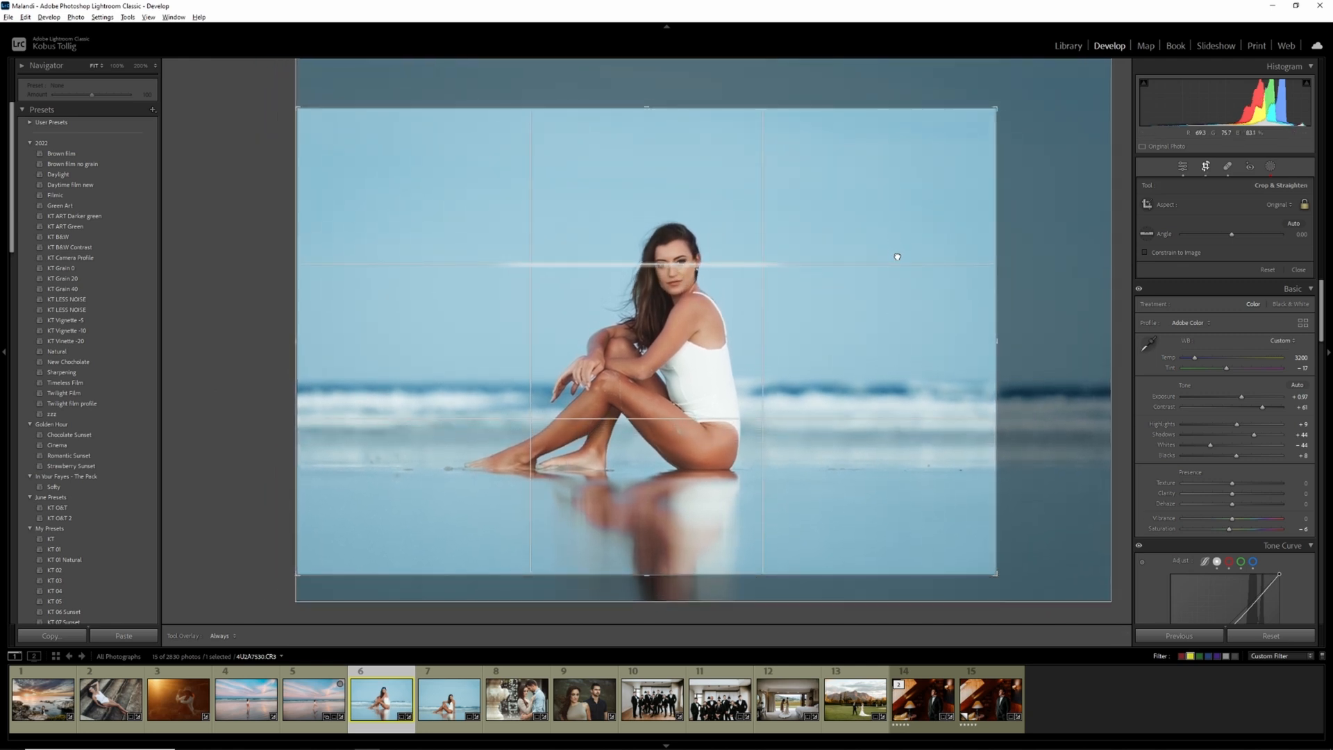
{"action": "key", "text": "Return"}
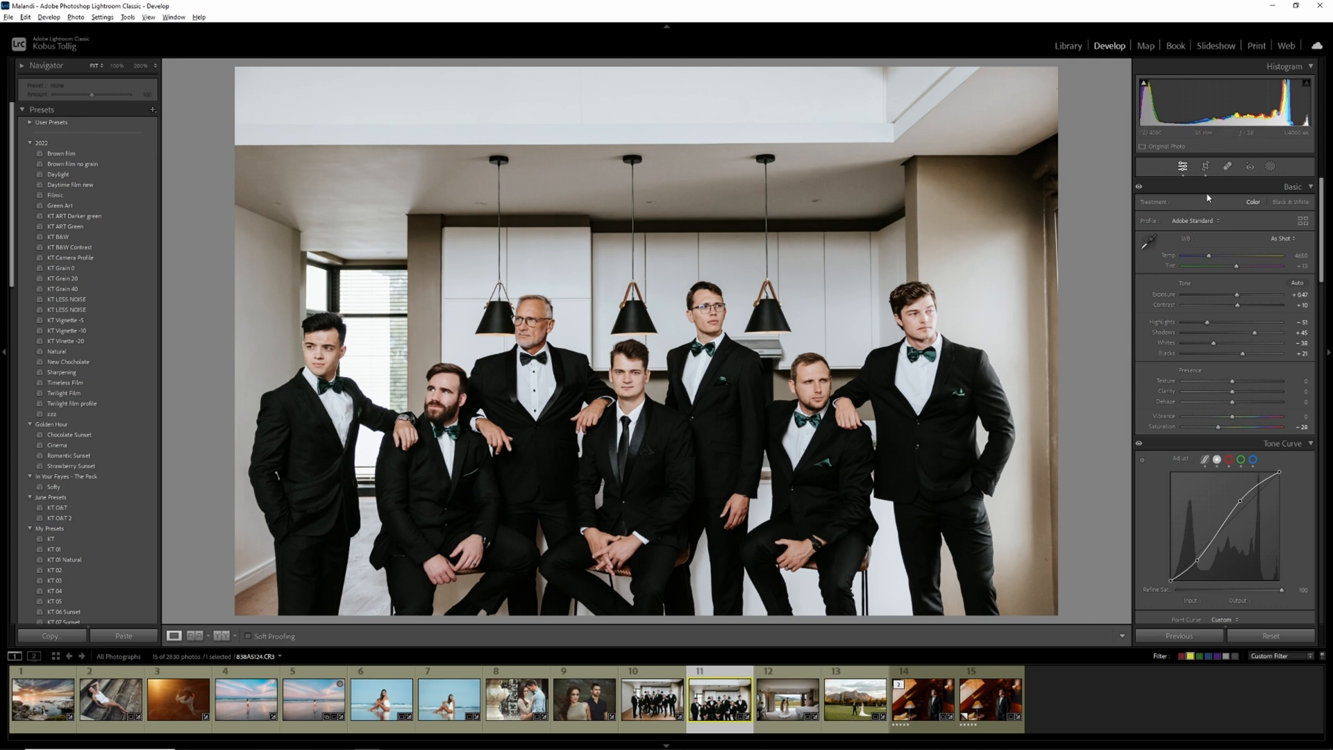
Step: Crop the groomsmen photo and the photo of the woman lying on the stone steps slightly tighter
{"action": "left_click", "coordinate": [1205, 166]}
{"action": "left_click_drag", "start_coordinate": [1046, 78], "coordinate": [1031, 87]}
{"action": "key", "text": "Return"}
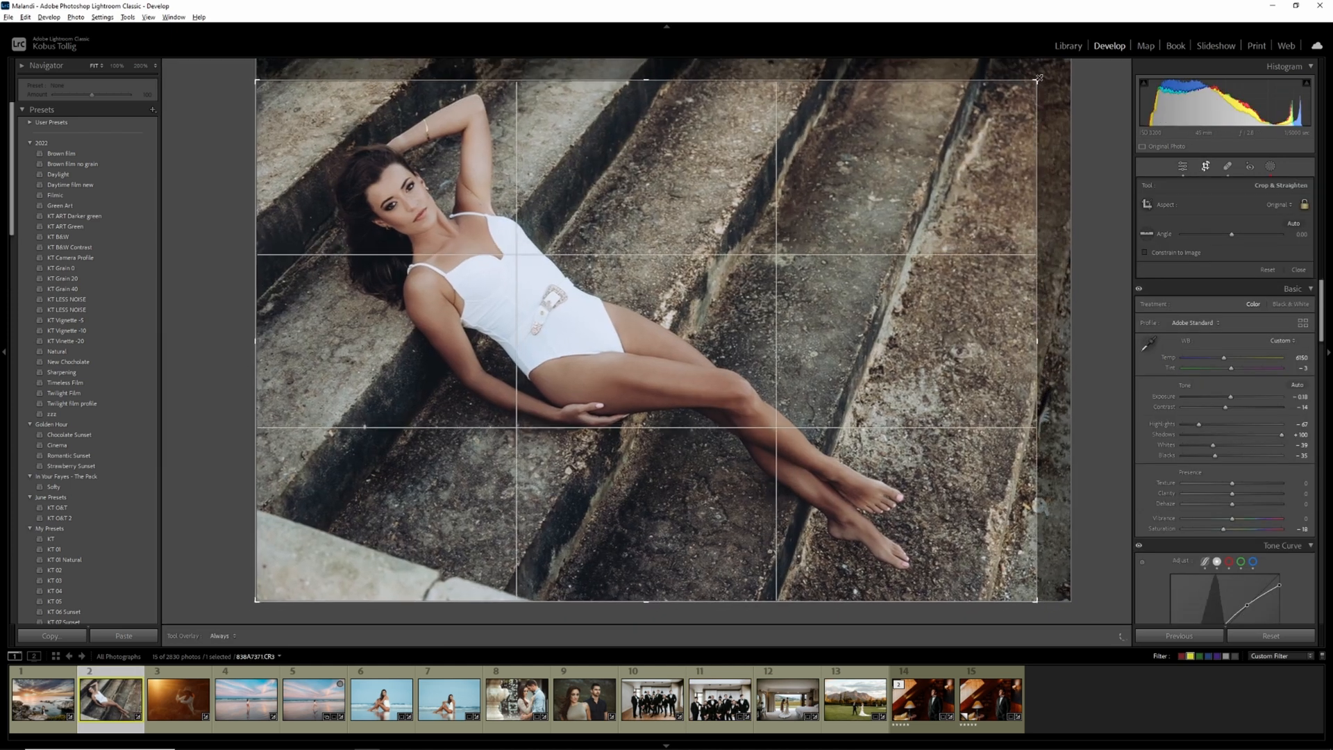
{"action": "left_click_drag", "start_coordinate": [1039, 78], "coordinate": [1032, 84]}
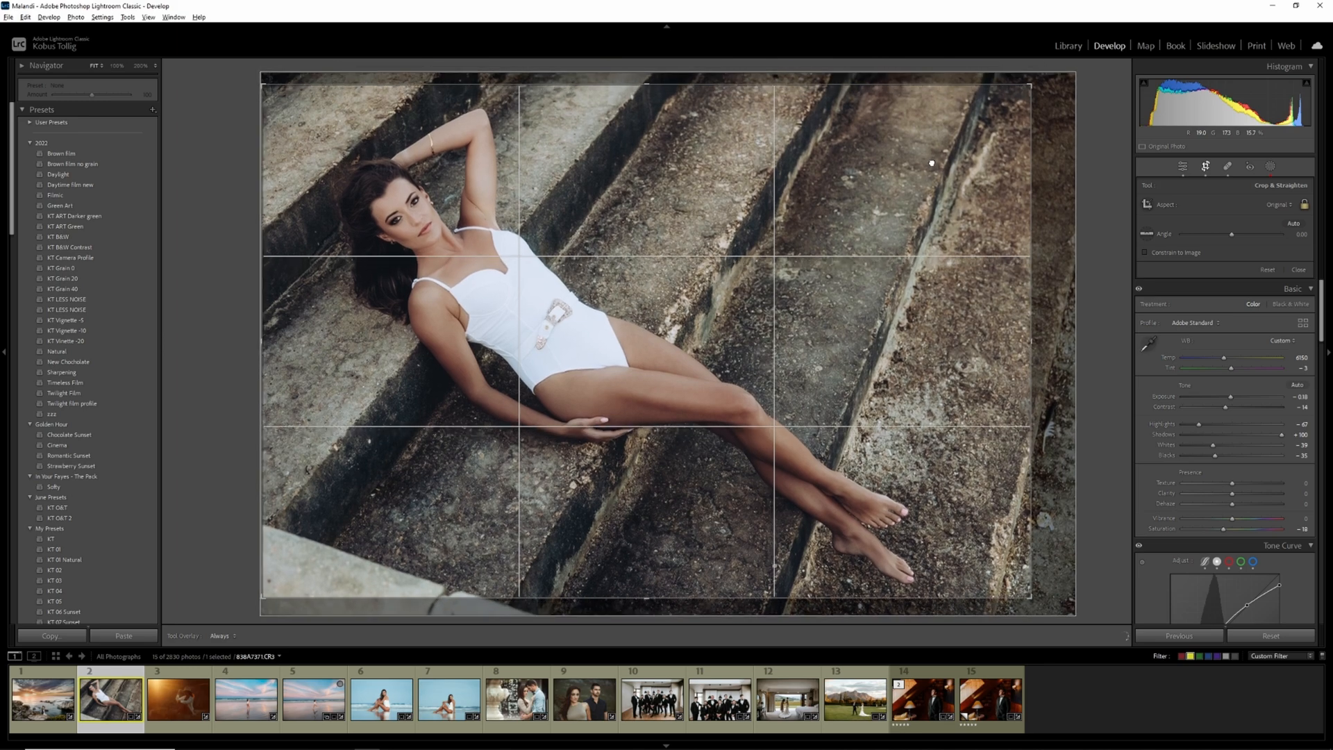
{"action": "key", "text": "Return"}
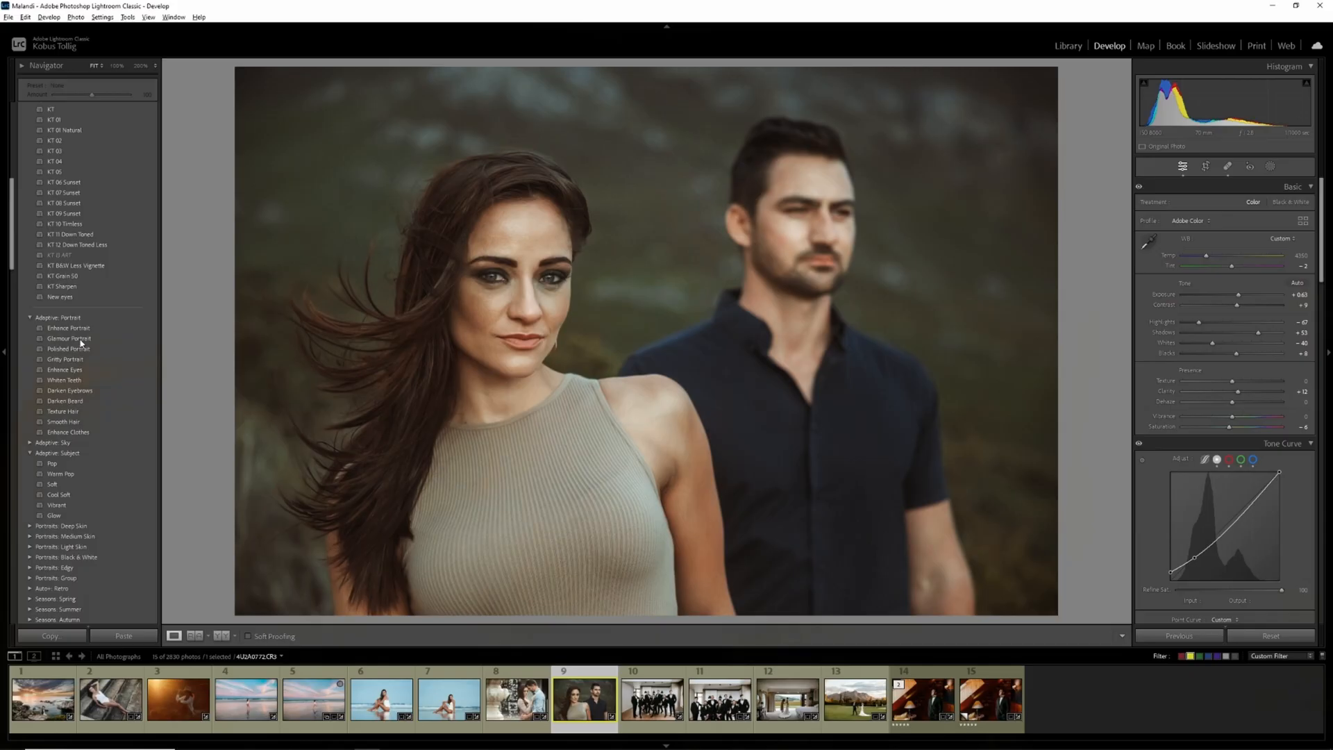
Step: Apply the Glamour Portrait adaptive preset to the couple photo and delete its Teeth mask
{"action": "left_click", "coordinate": [81, 339]}
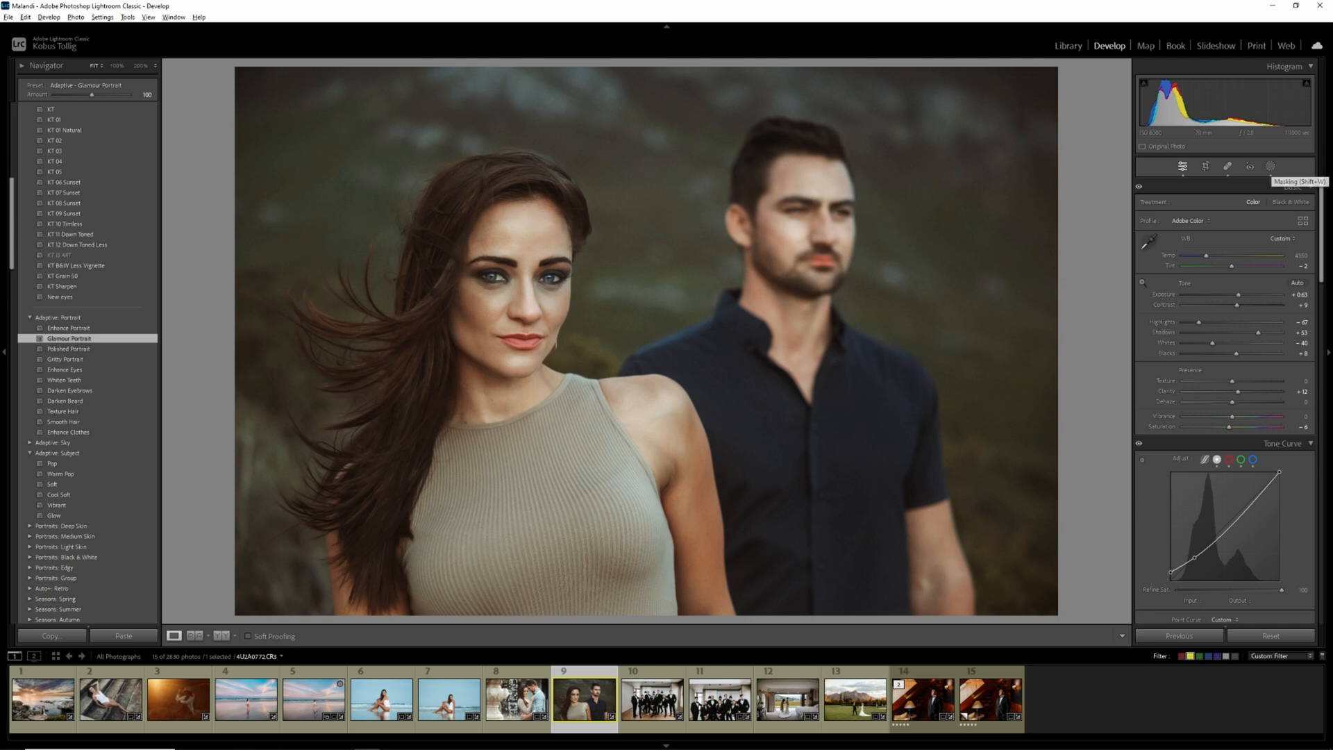
{"action": "left_click", "coordinate": [1272, 167]}
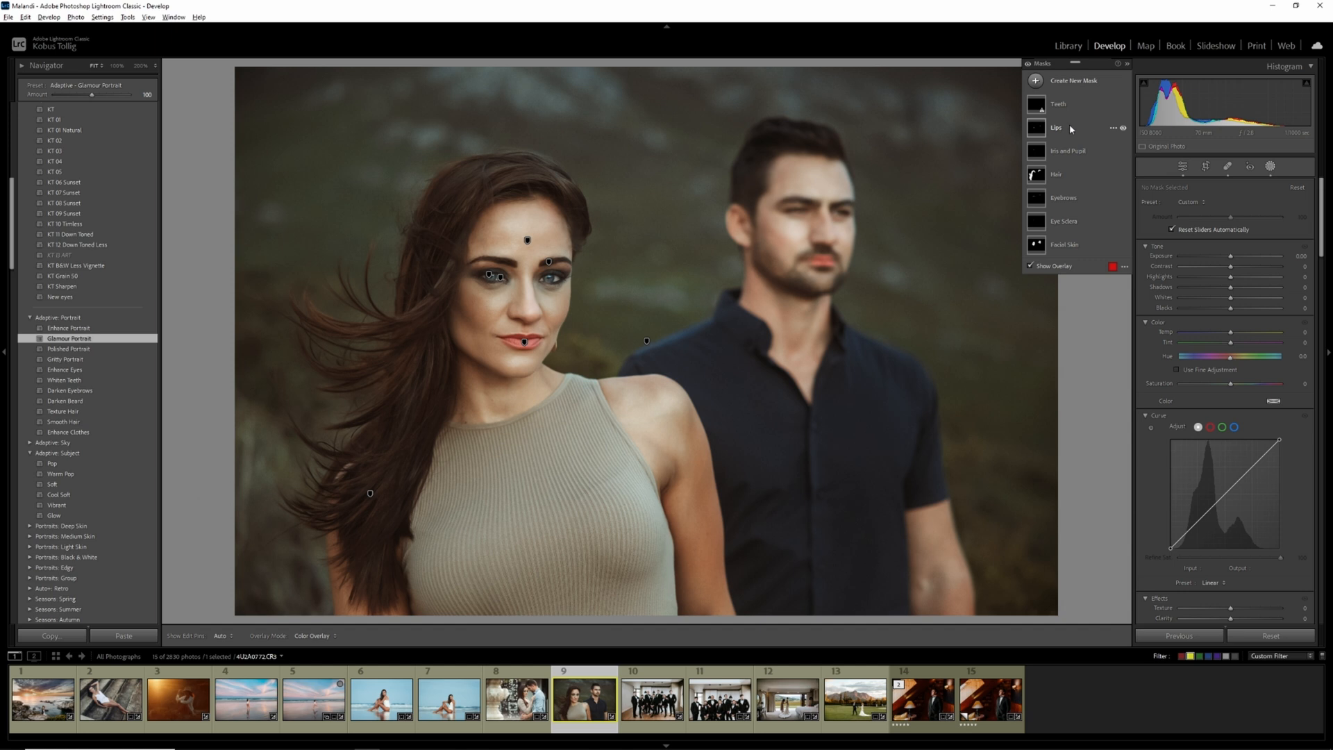
{"action": "left_click", "coordinate": [1037, 105]}
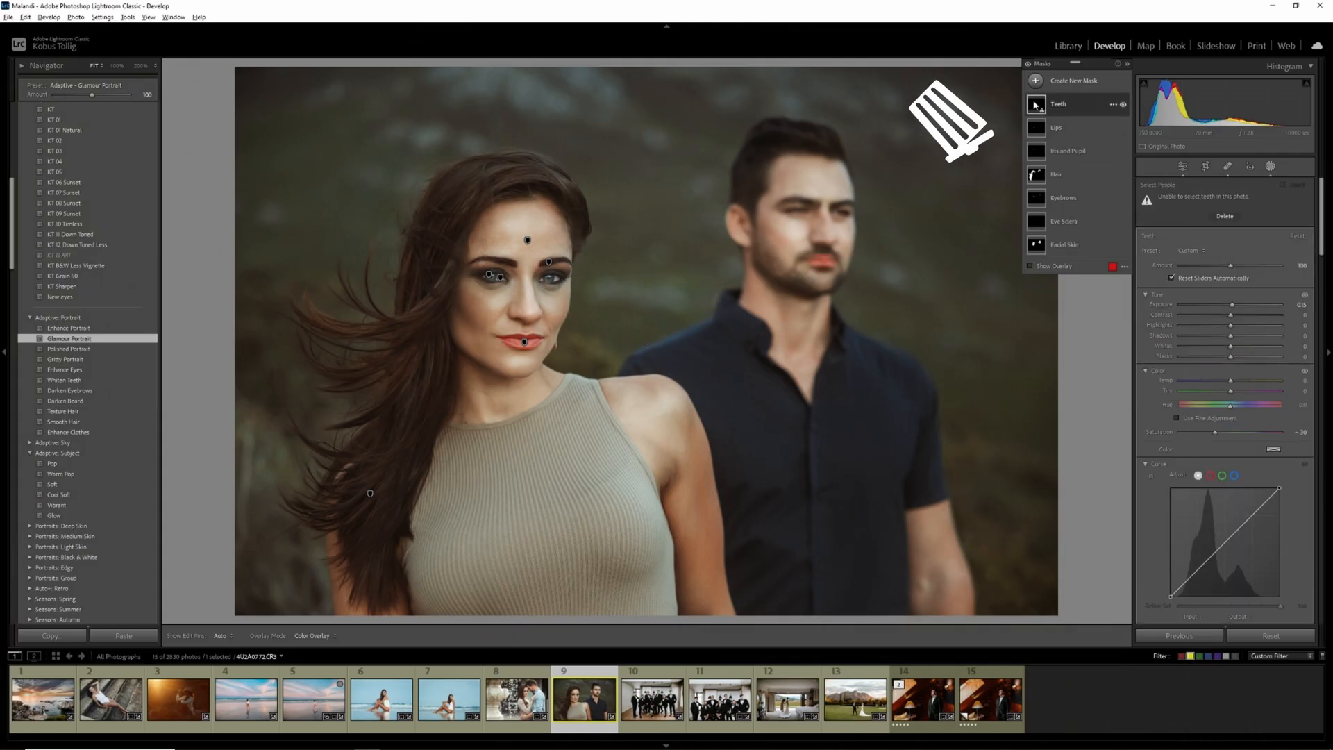
{"action": "left_click", "coordinate": [1036, 105]}
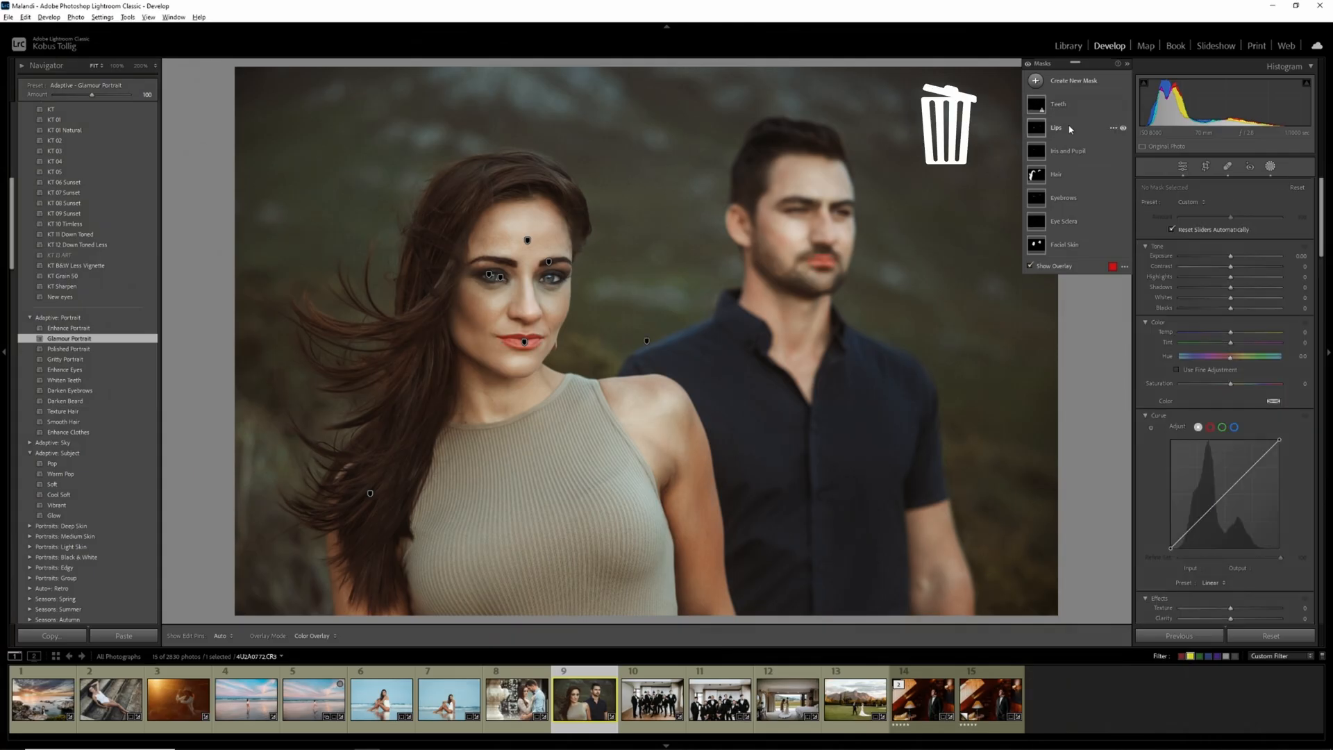
{"action": "left_click", "coordinate": [1035, 105]}
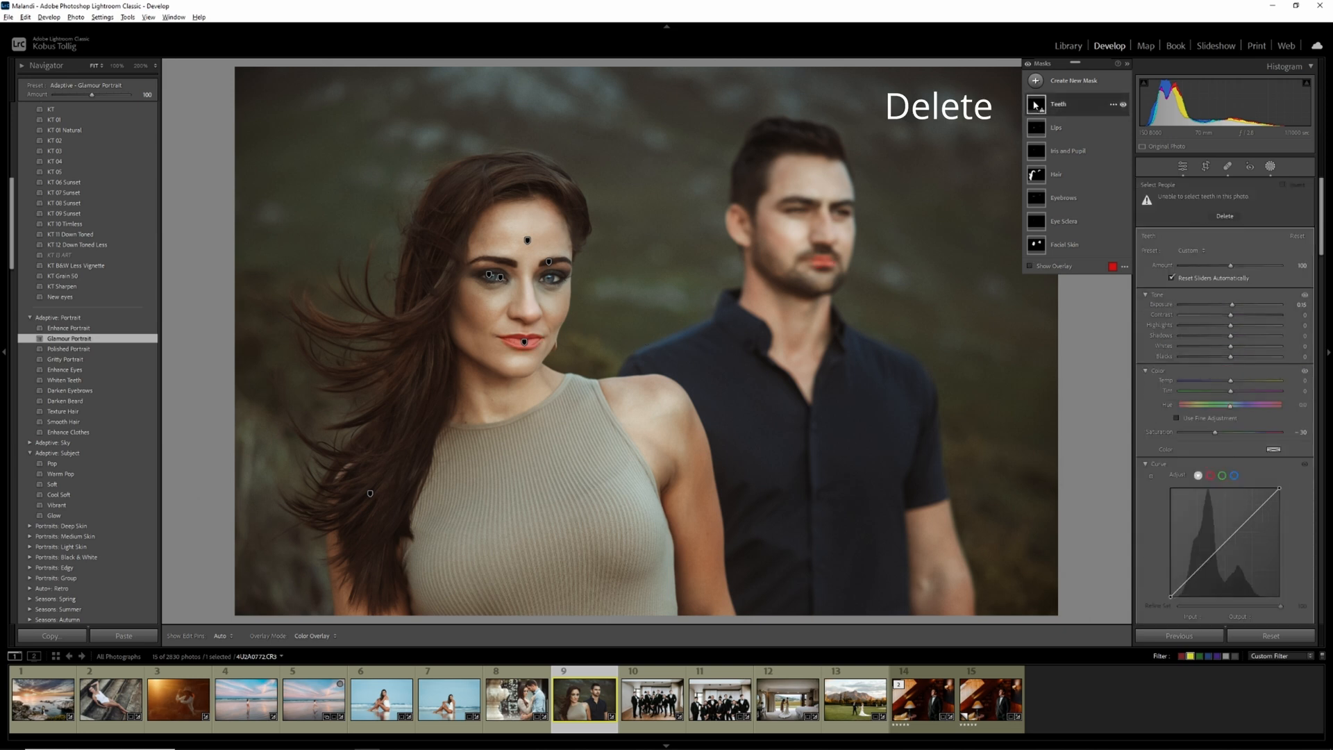
{"action": "key", "text": "Delete"}
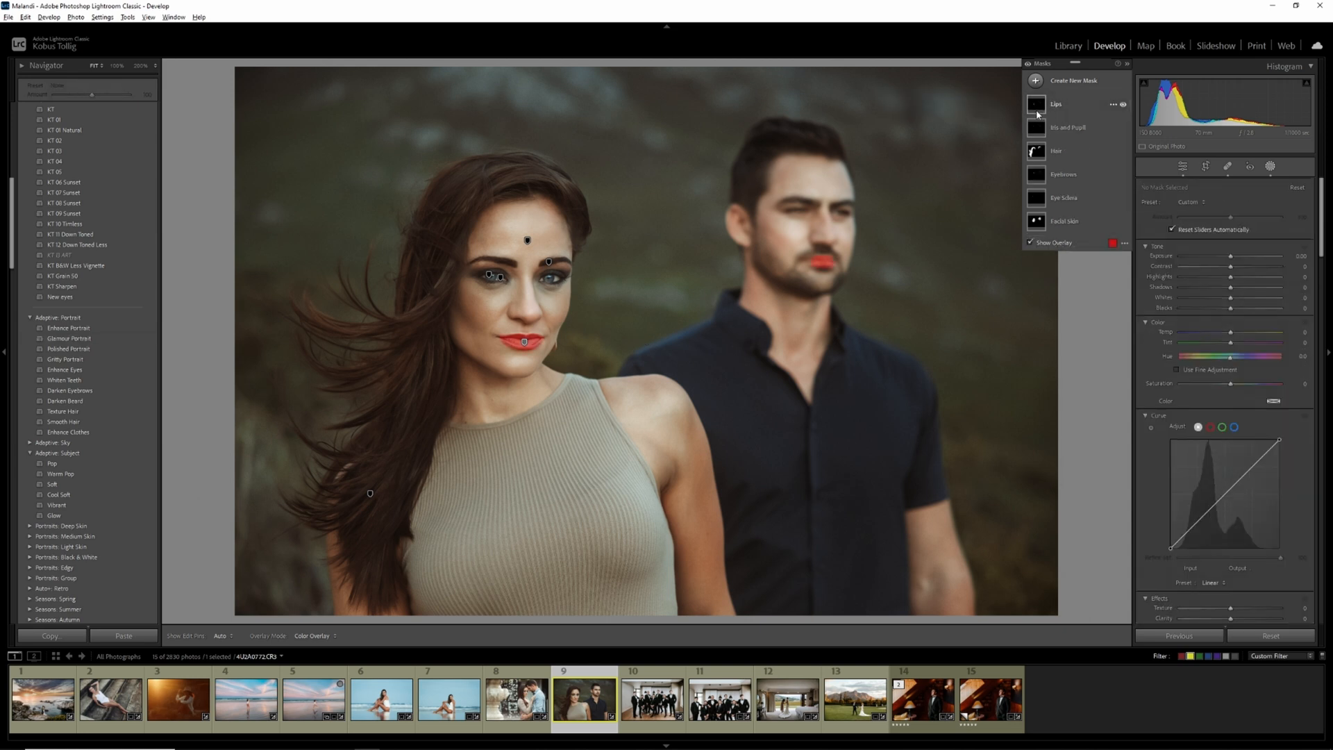
Step: Subtract the man's lips from the Lips mask with a brush and adjust the mask's tint
{"action": "left_click", "coordinate": [1040, 110]}
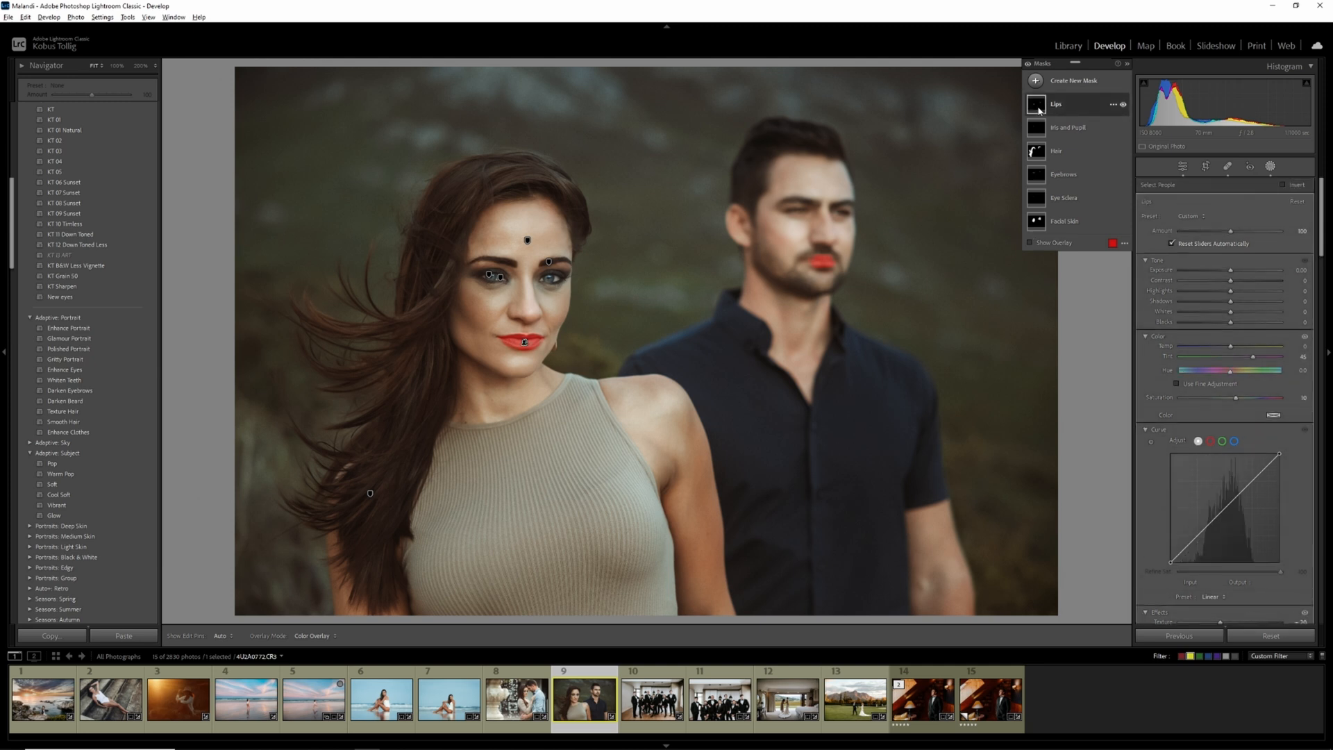
{"action": "left_click", "coordinate": [1039, 108]}
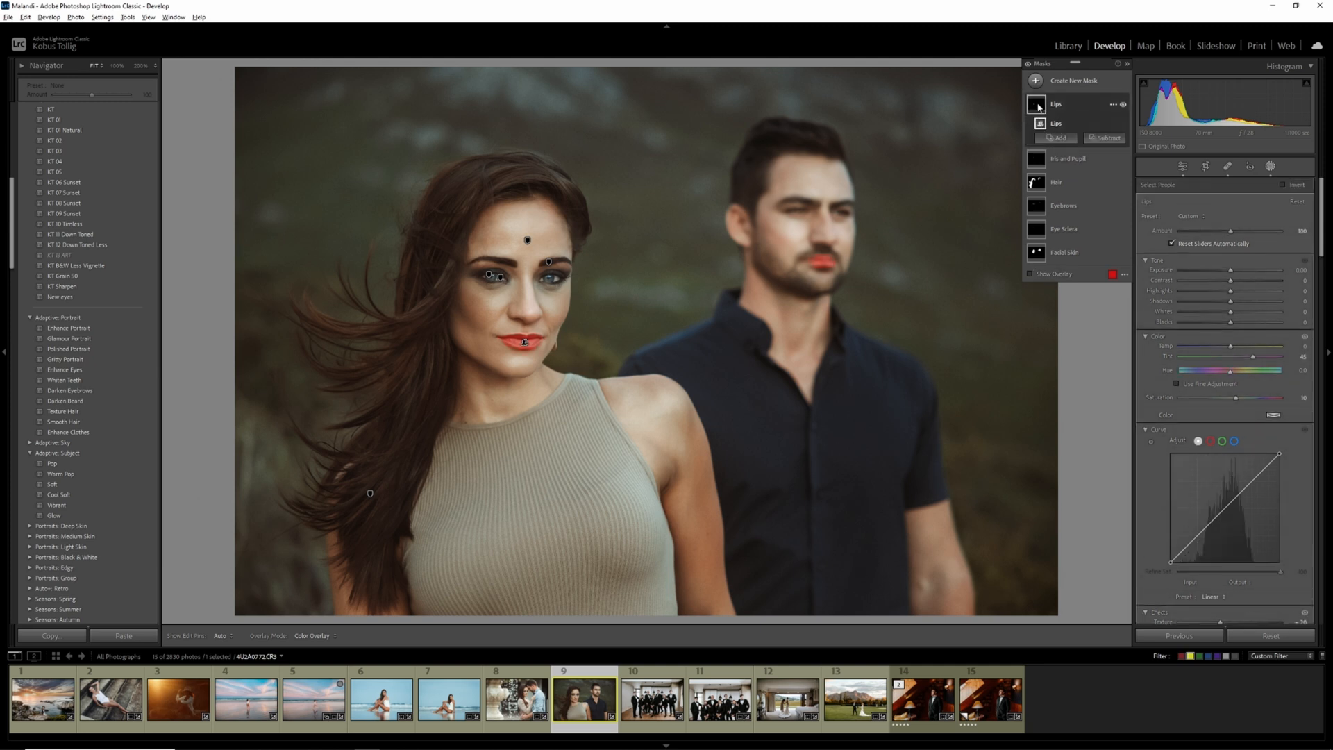
{"action": "left_click", "coordinate": [1105, 137]}
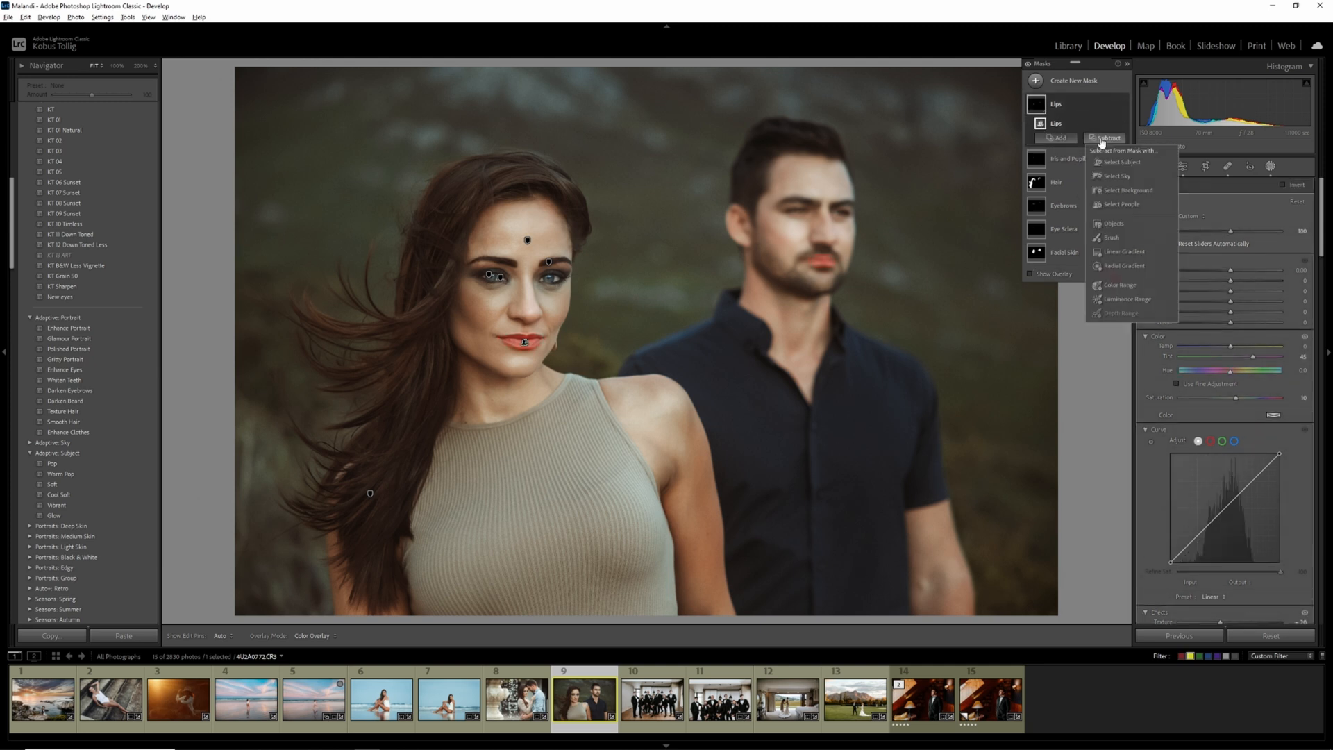
{"action": "left_click", "coordinate": [1109, 238]}
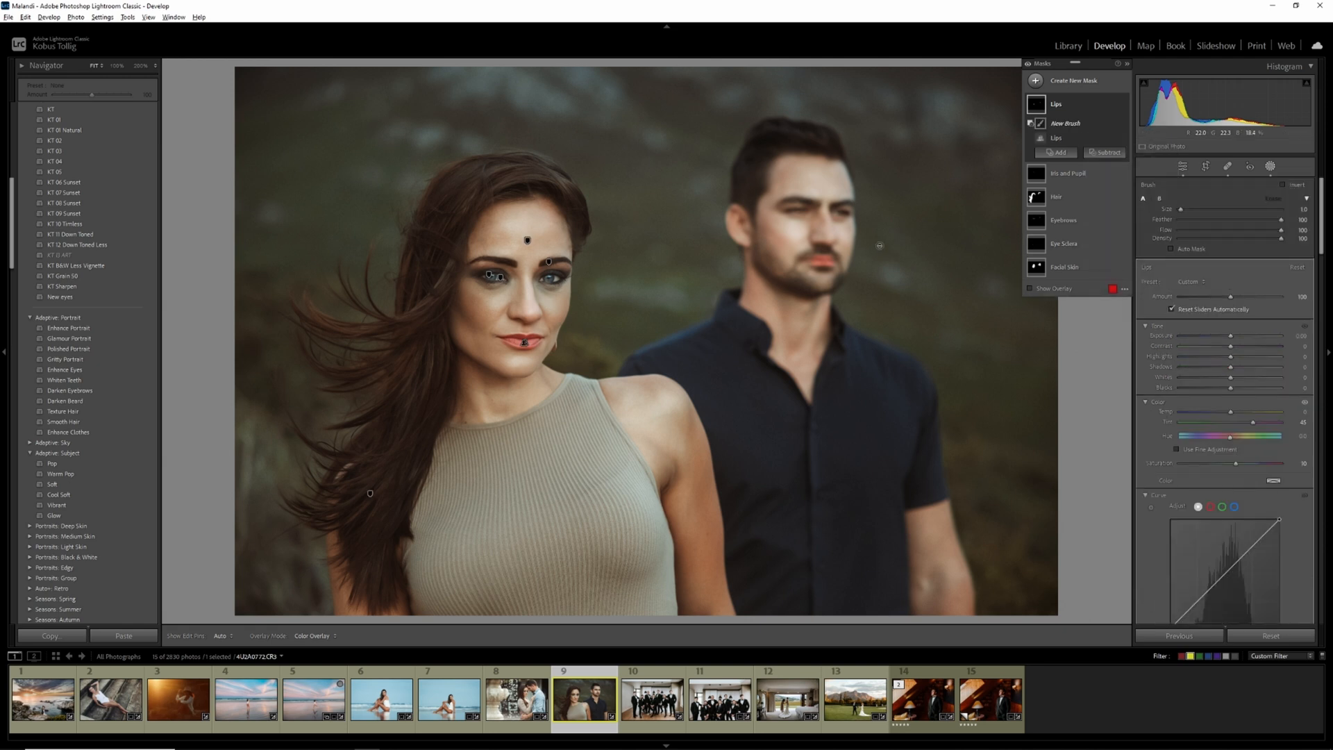
{"action": "key", "text": "o"}
{"action": "scroll", "coordinate": [827, 259], "scroll_direction": "up", "scroll_amount": 2}
{"action": "left_click_drag", "start_coordinate": [828, 261], "coordinate": [826, 260]}
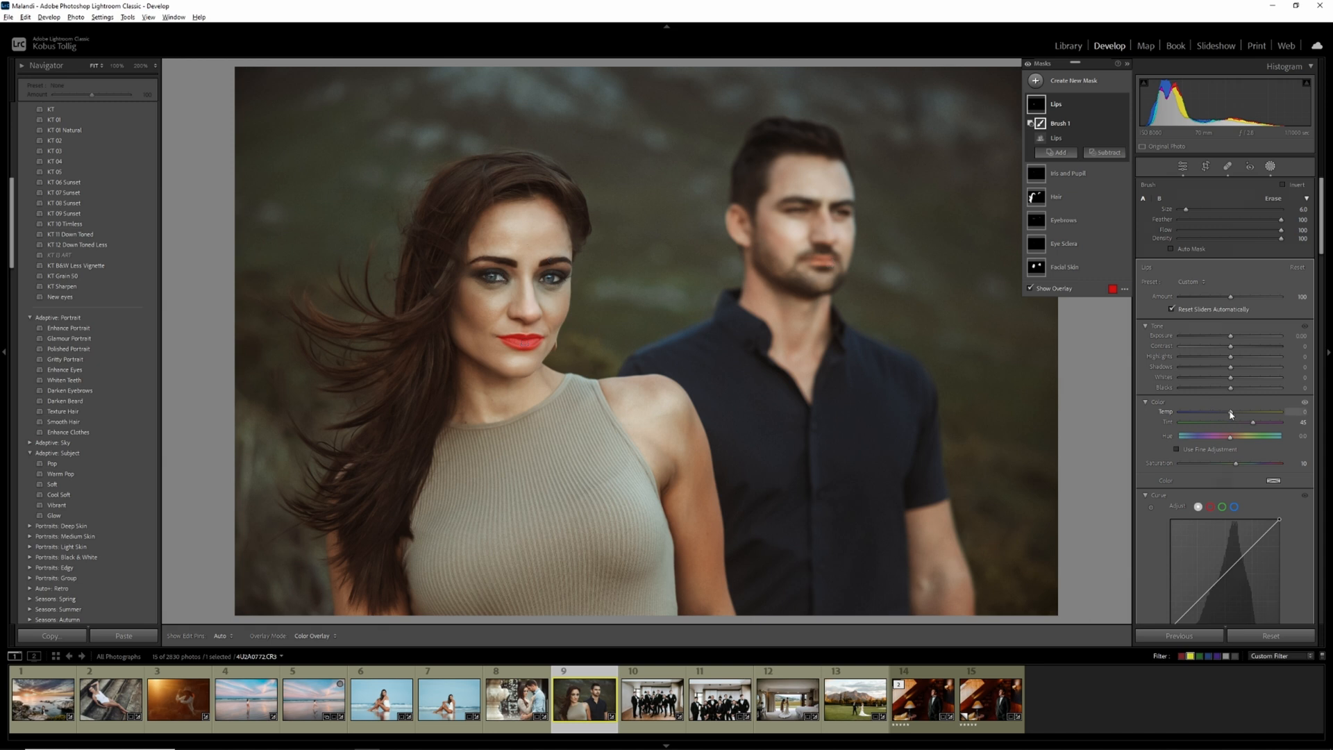
{"action": "scroll", "coordinate": [1231, 415], "scroll_direction": "down", "scroll_amount": 3}
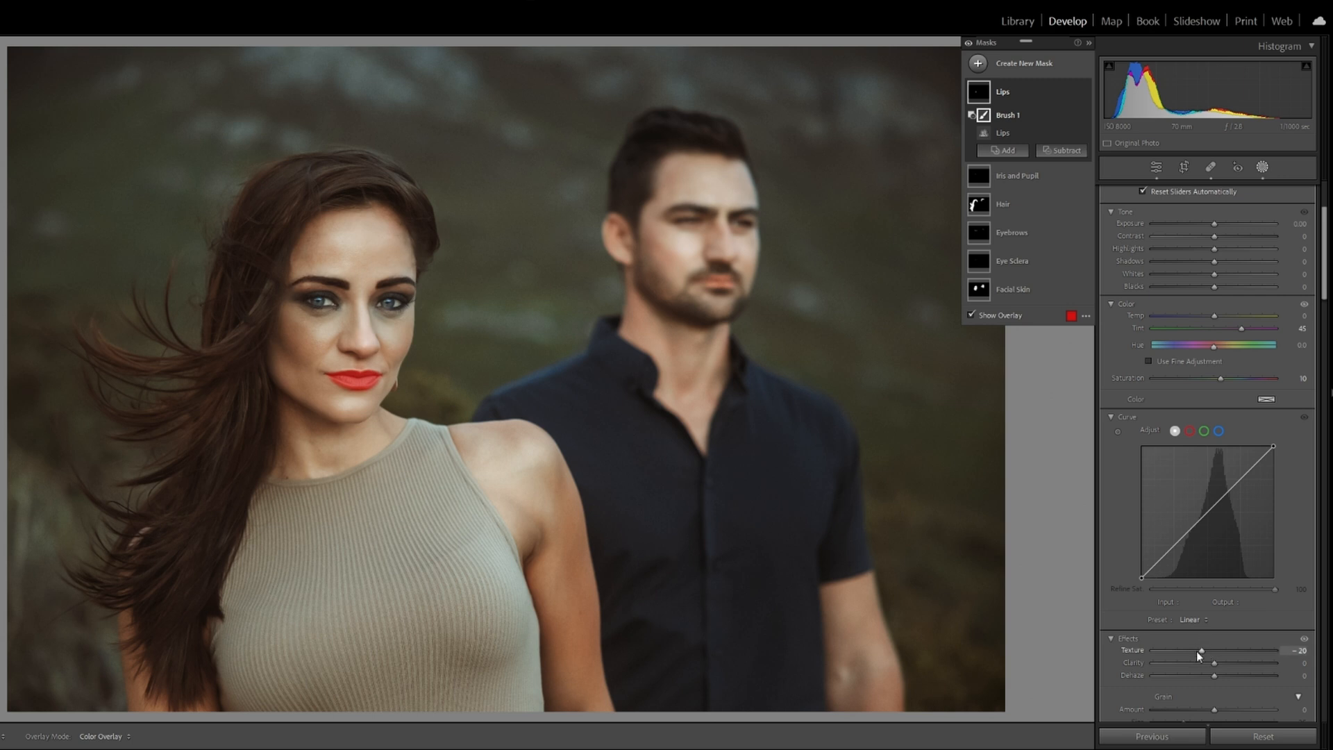
{"action": "mouse_move", "coordinate": [1240, 328]}
{"action": "left_mouse_down"}
{"action": "mouse_move", "coordinate": [1213, 348]}
{"action": "mouse_move", "coordinate": [1159, 349]}
{"action": "mouse_move", "coordinate": [1267, 349]}
{"action": "mouse_move", "coordinate": [1245, 348]}
{"action": "left_mouse_up"}
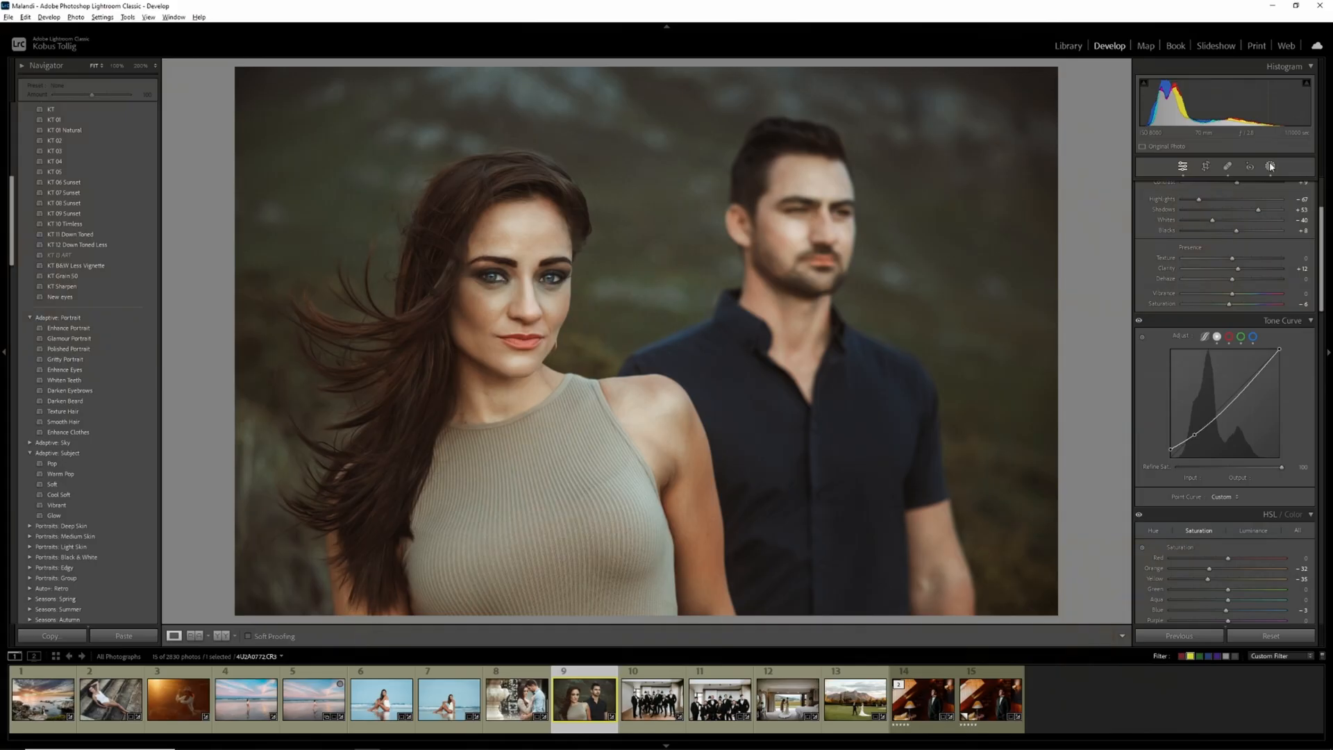
{"action": "left_click", "coordinate": [1271, 167]}
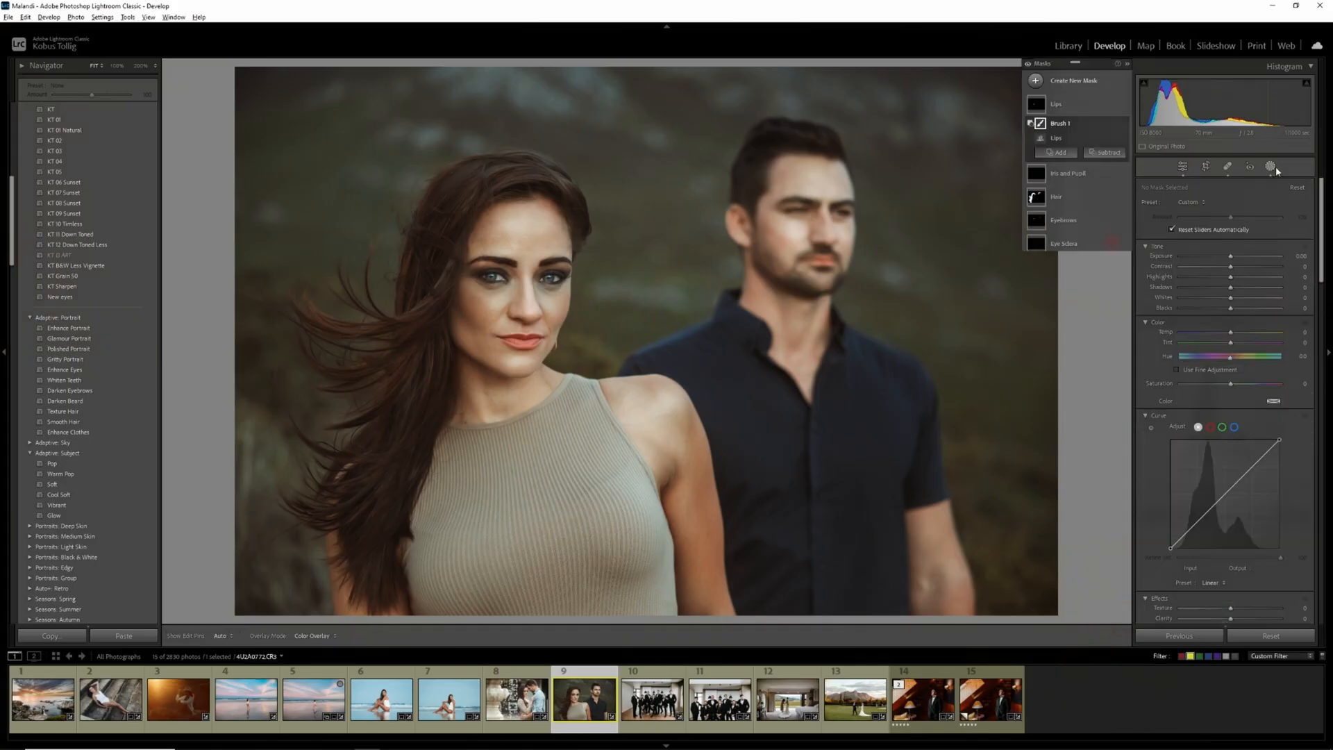
{"action": "left_click", "coordinate": [1038, 225]}
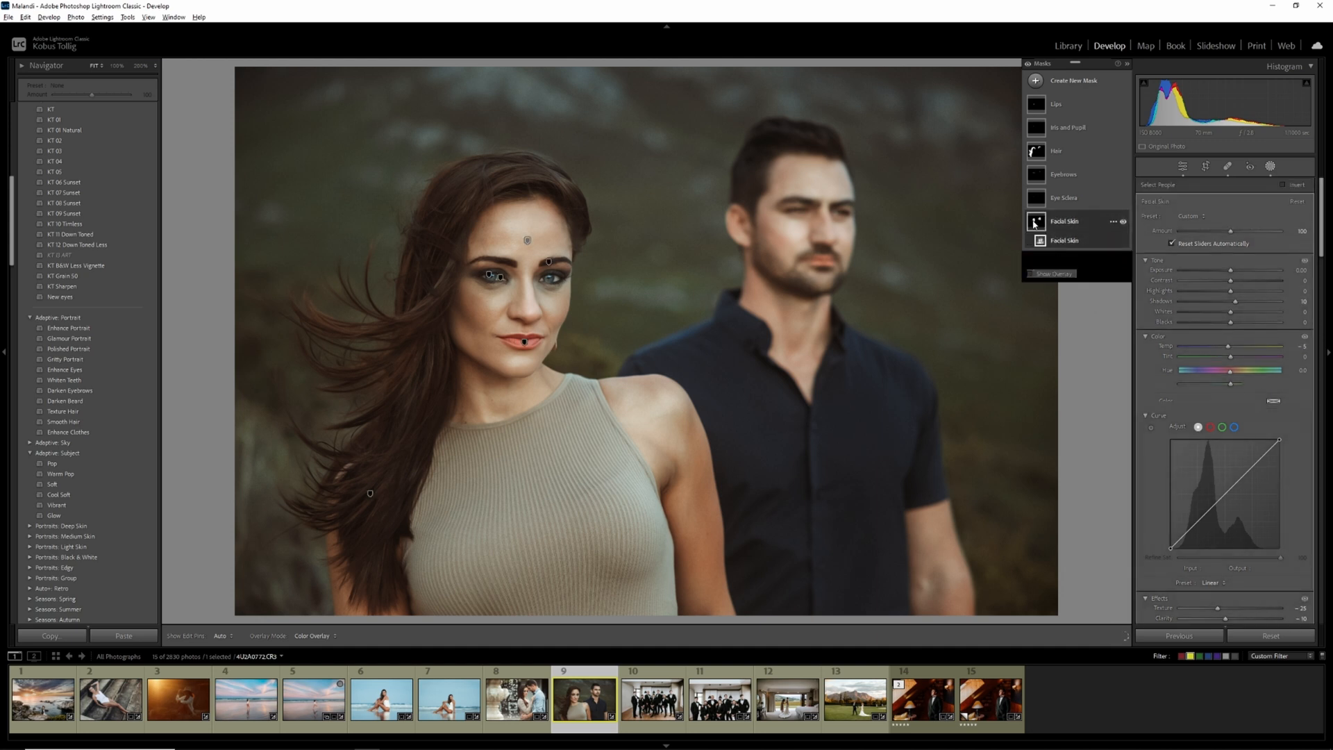
{"action": "left_click", "coordinate": [1114, 257]}
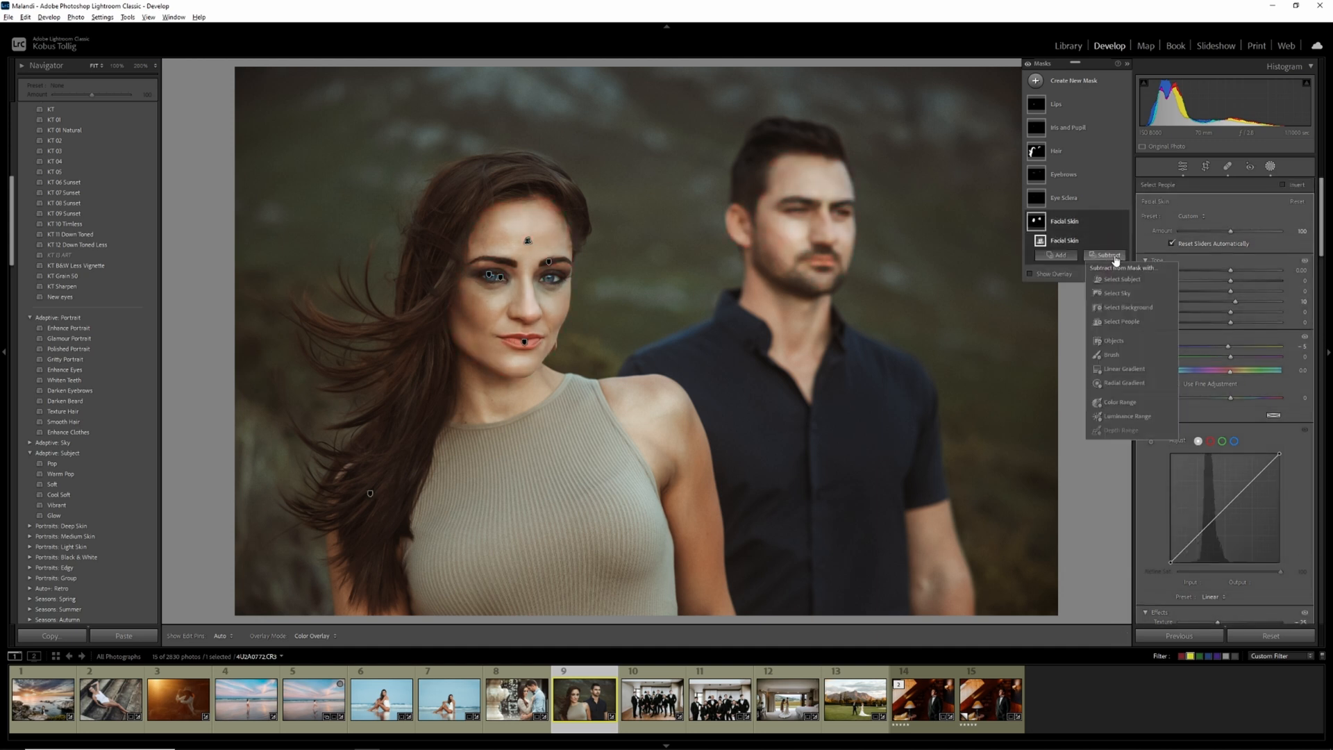
{"action": "left_click", "coordinate": [1112, 354]}
{"action": "left_click", "coordinate": [116, 65]}
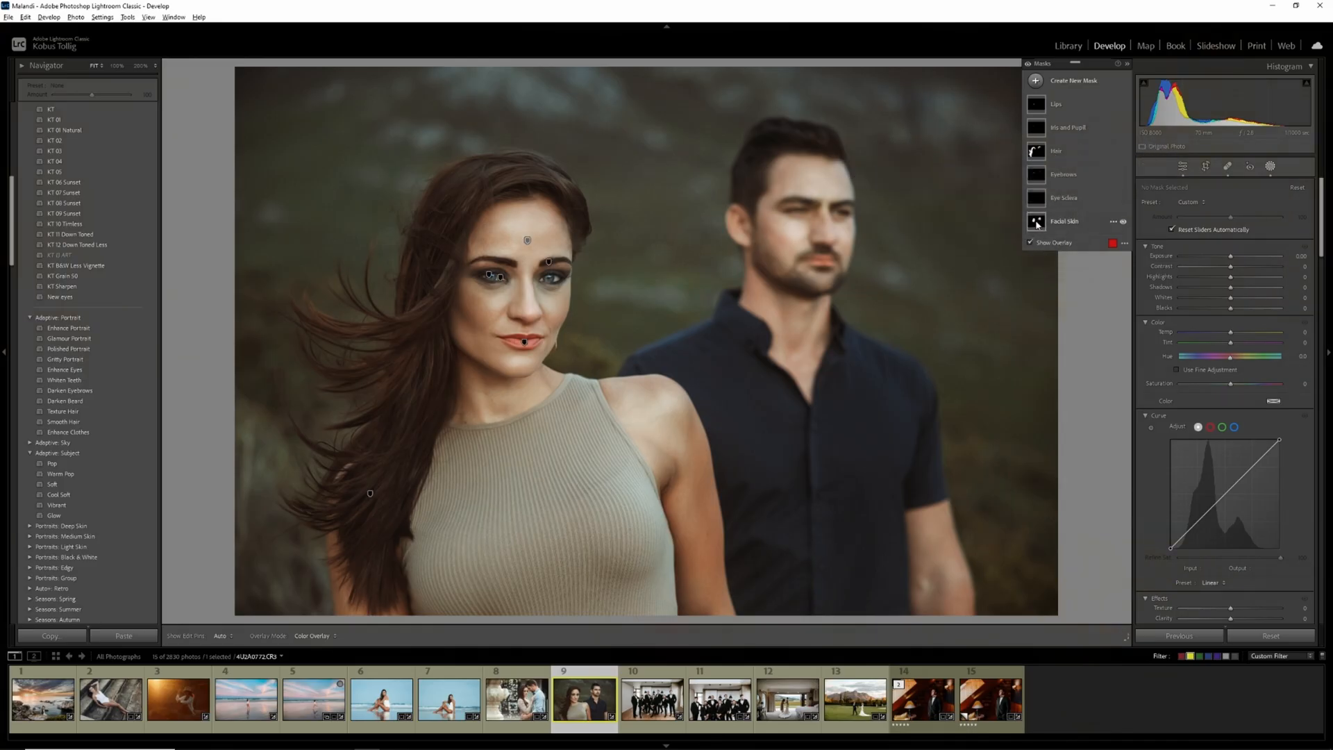
Step: Subtract the man's face from the Facial Skin mask with a brush
{"action": "left_click", "coordinate": [1033, 223]}
{"action": "left_click", "coordinate": [1115, 256]}
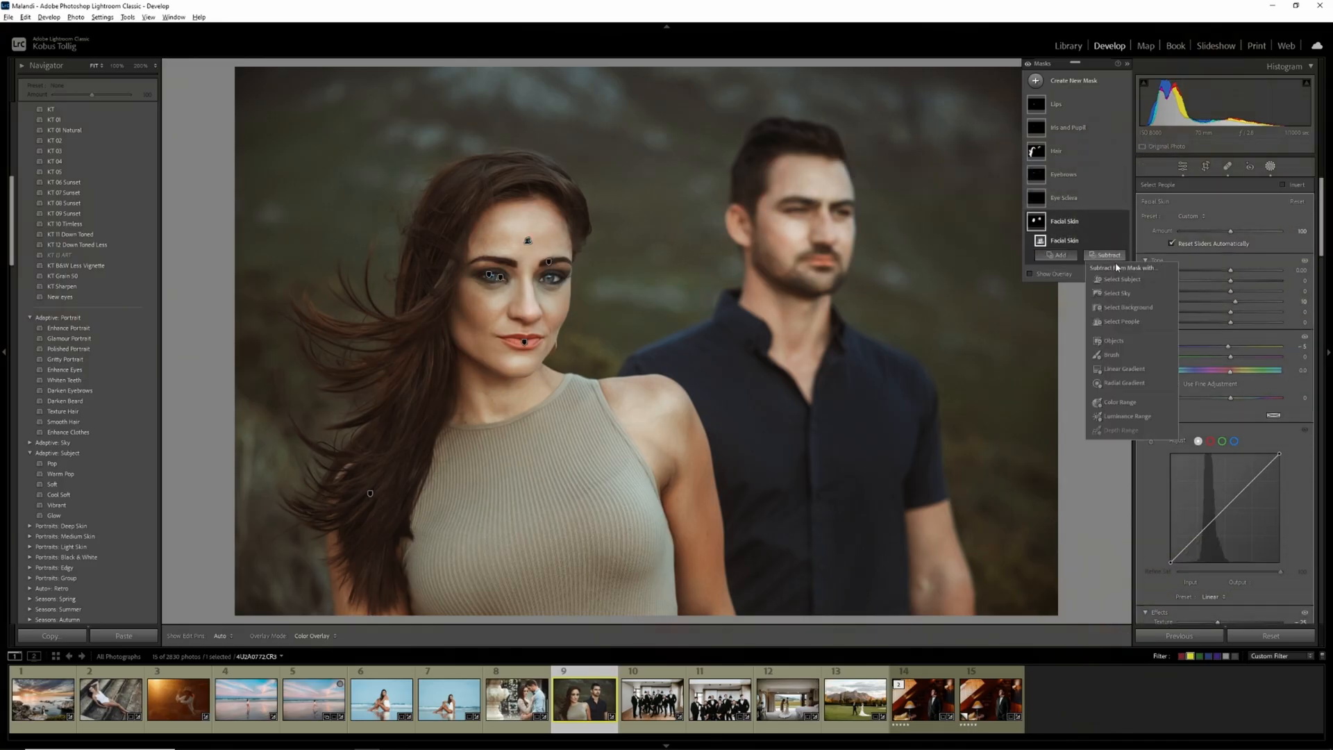
{"action": "left_click", "coordinate": [1112, 355]}
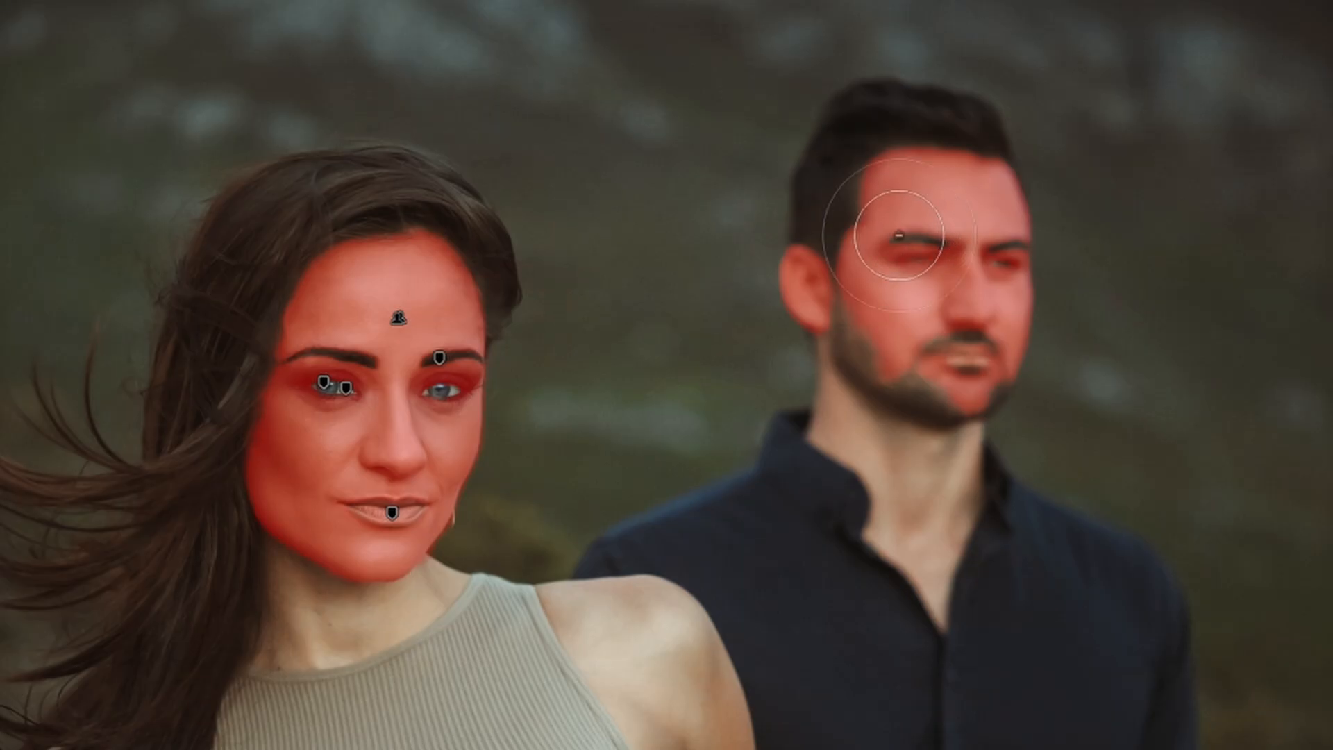
{"action": "mouse_move", "coordinate": [899, 235]}
{"action": "left_mouse_down"}
{"action": "mouse_move", "coordinate": [867, 266]}
{"action": "mouse_move", "coordinate": [846, 244]}
{"action": "mouse_move", "coordinate": [816, 291]}
{"action": "left_mouse_up"}
{"action": "mouse_move", "coordinate": [921, 321]}
{"action": "left_mouse_down"}
{"action": "mouse_move", "coordinate": [943, 294]}
{"action": "mouse_move", "coordinate": [959, 299]}
{"action": "mouse_move", "coordinate": [927, 152]}
{"action": "mouse_move", "coordinate": [894, 259]}
{"action": "mouse_move", "coordinate": [949, 388]}
{"action": "mouse_move", "coordinate": [1010, 347]}
{"action": "mouse_move", "coordinate": [1042, 250]}
{"action": "mouse_move", "coordinate": [980, 384]}
{"action": "left_mouse_up"}
Step: Brush the areas around both of the woman's eyes out of the Facial Skin mask, using a smaller brush
{"action": "mouse_move", "coordinate": [493, 296]}
{"action": "left_mouse_down"}
{"action": "mouse_move", "coordinate": [415, 291]}
{"action": "mouse_move", "coordinate": [486, 306]}
{"action": "left_mouse_up"}
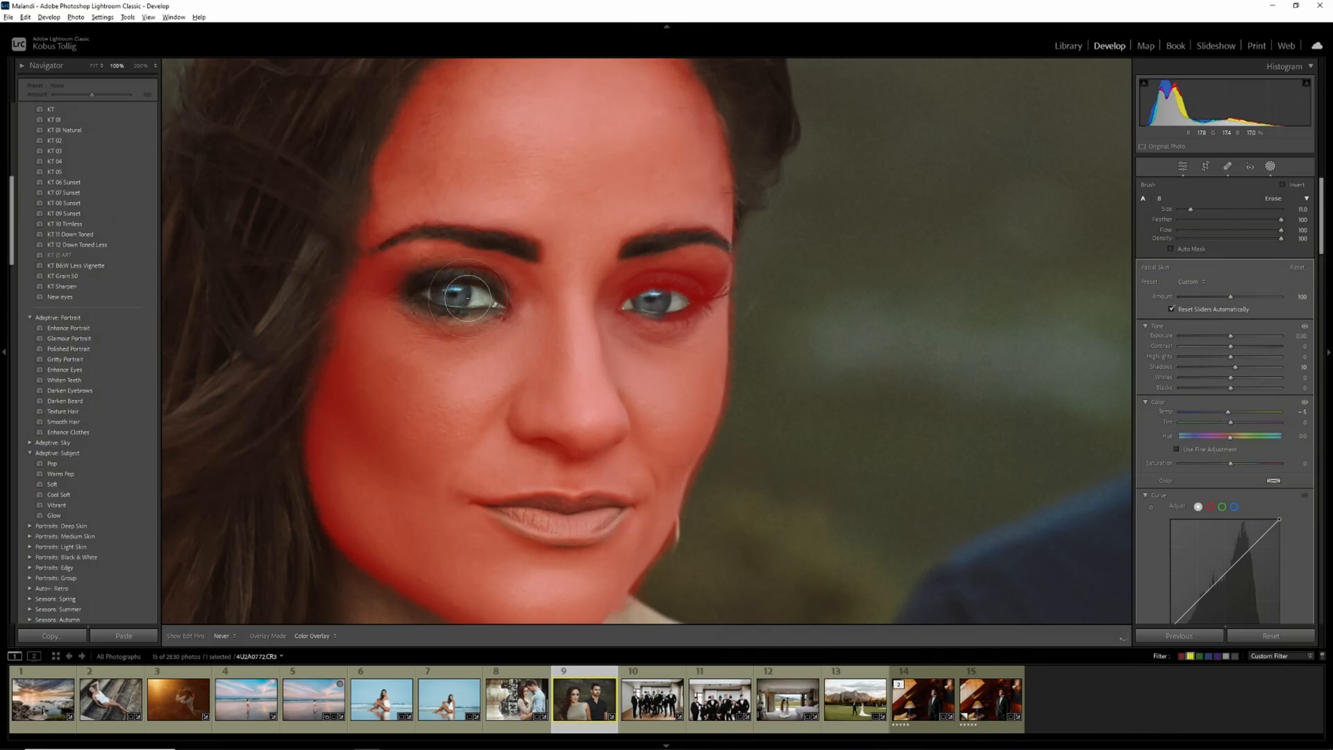
{"action": "left_click_drag", "start_coordinate": [716, 295], "coordinate": [615, 306]}
{"action": "key", "text": "bracketleft"}
{"action": "key", "text": "bracketleft"}
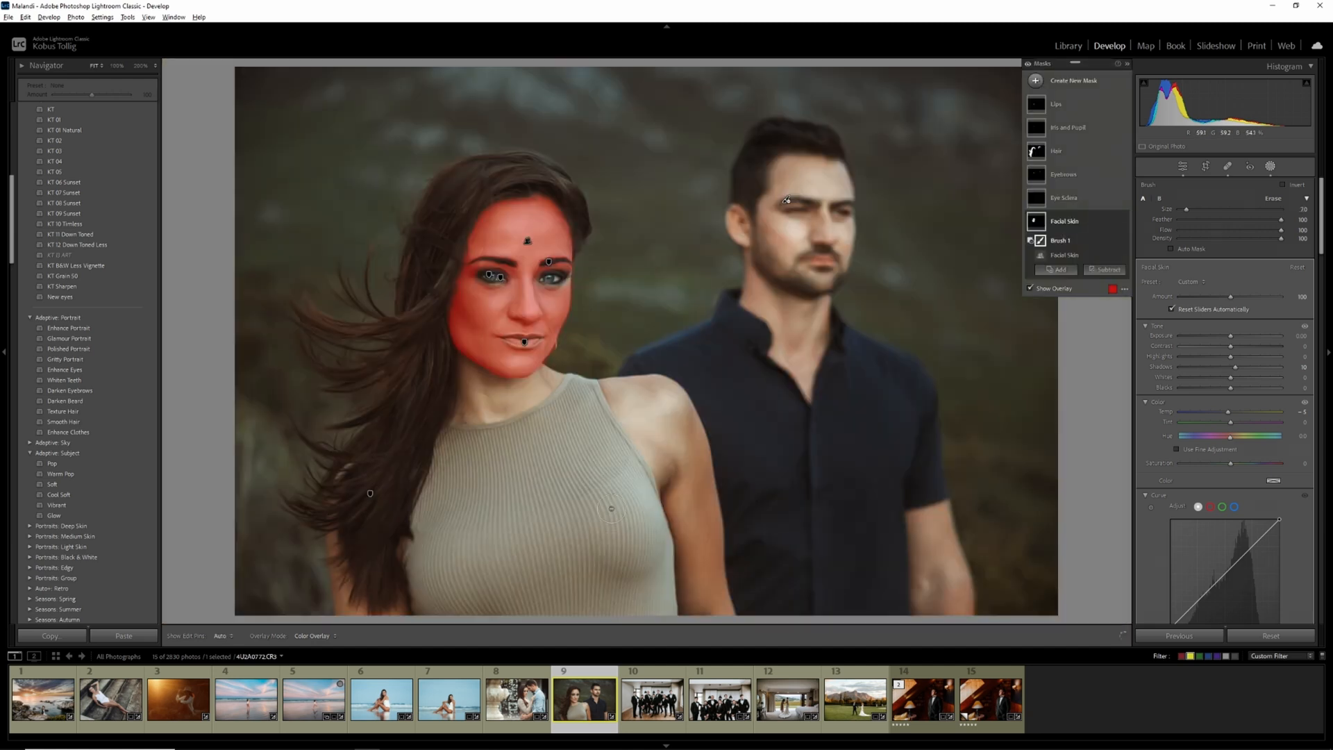
Step: Adjust the Texture and Clarity of the Facial Skin mask to control the woman's skin softening
{"action": "scroll", "coordinate": [1220, 448], "scroll_direction": "down", "scroll_amount": 4}
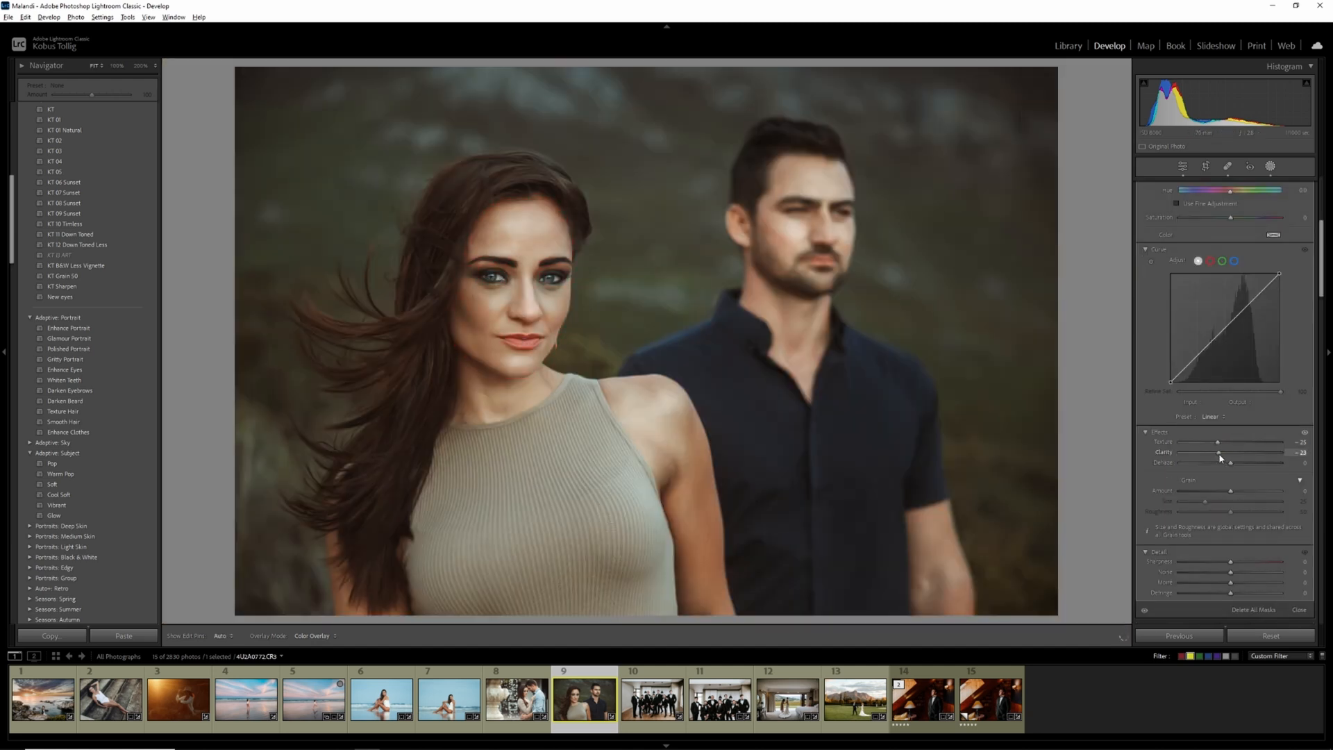
{"action": "left_click_drag", "start_coordinate": [1218, 442], "coordinate": [1226, 446]}
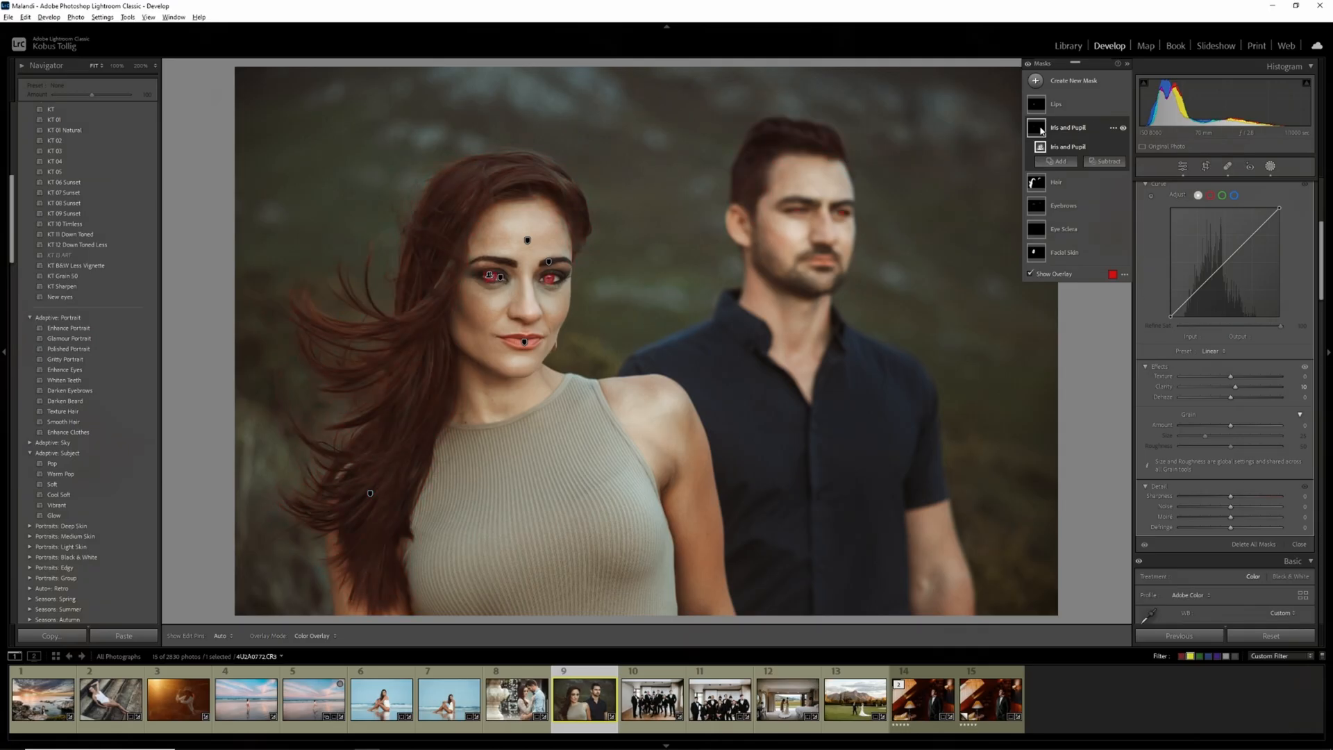
Step: Raise the Iris and Pupil mask's exposure to about 2 and brush the spill around both of the woman's eyes out of the mask
{"action": "left_click", "coordinate": [525, 266]}
{"action": "scroll", "coordinate": [1226, 357], "scroll_direction": "up", "scroll_amount": 5}
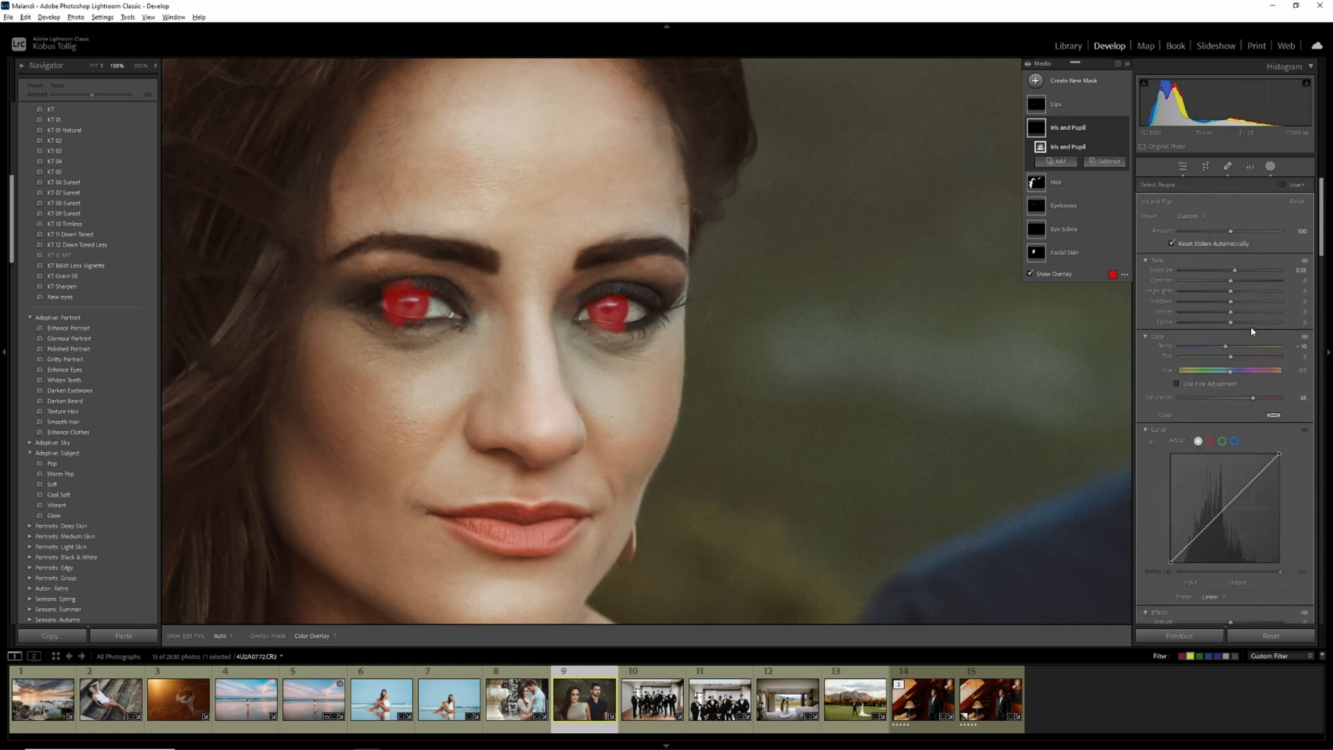
{"action": "left_click_drag", "start_coordinate": [1240, 274], "coordinate": [1258, 272]}
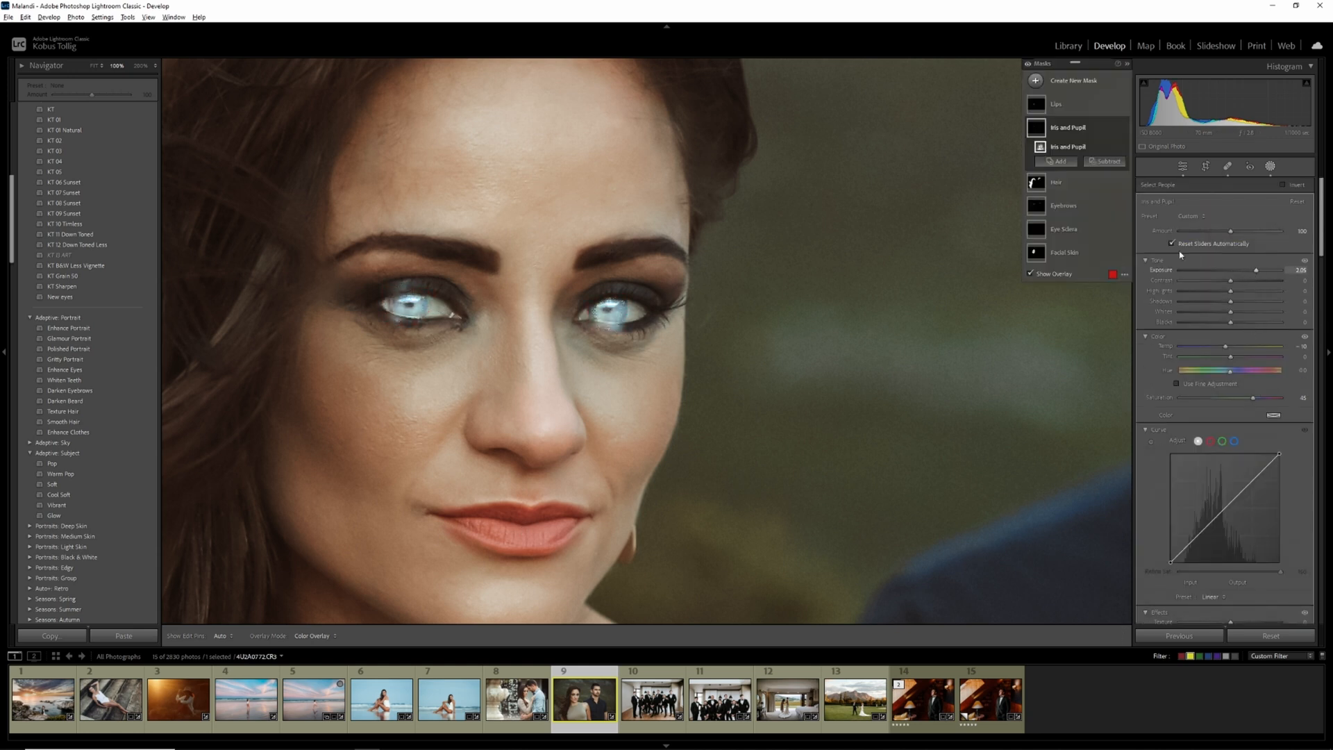
{"action": "left_click", "coordinate": [1109, 164]}
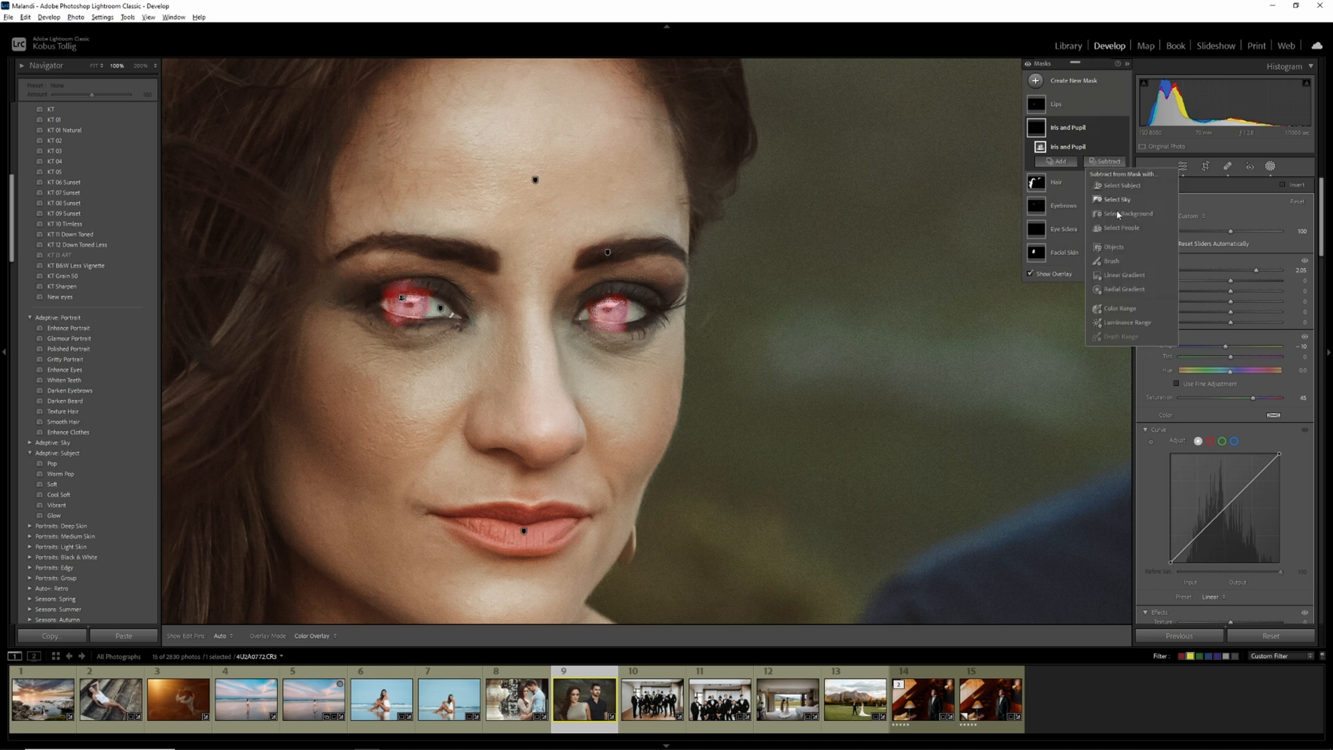
{"action": "left_click", "coordinate": [1110, 262]}
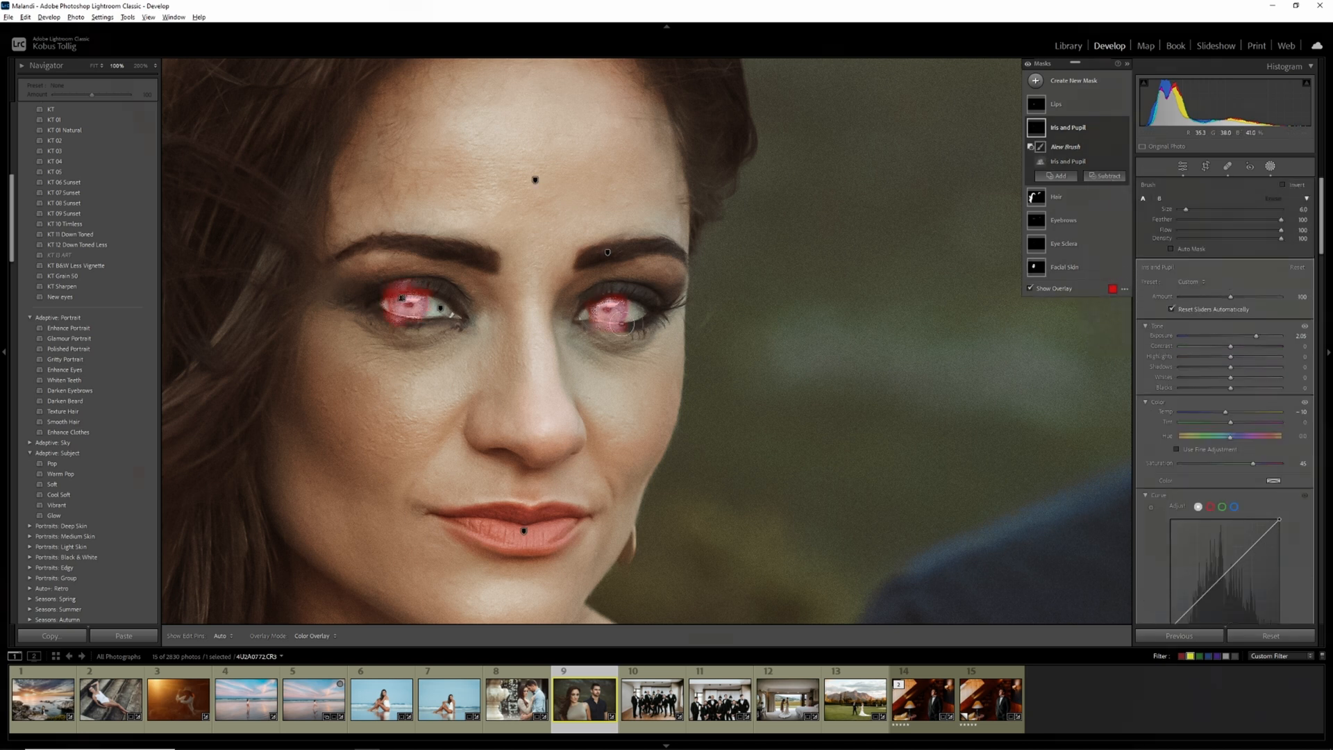
{"action": "key", "text": "o"}
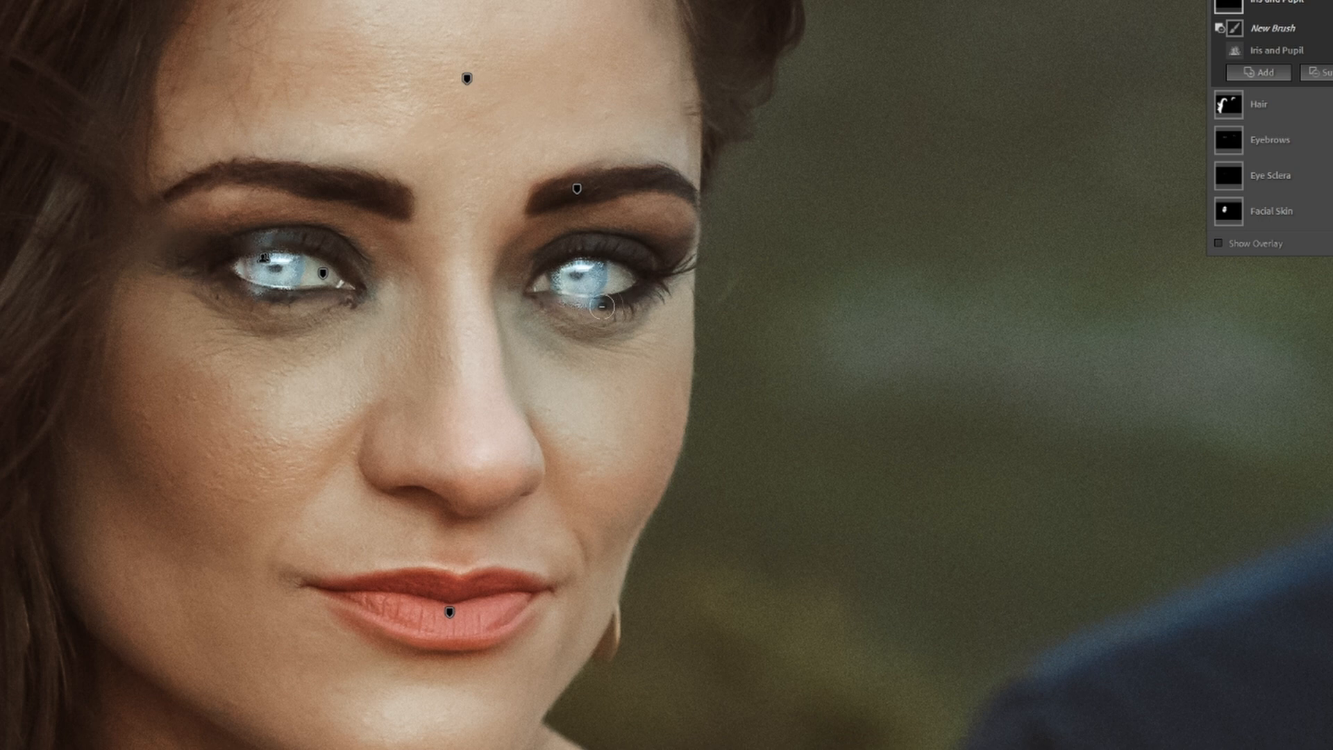
{"action": "left_click_drag", "start_coordinate": [602, 306], "coordinate": [543, 299]}
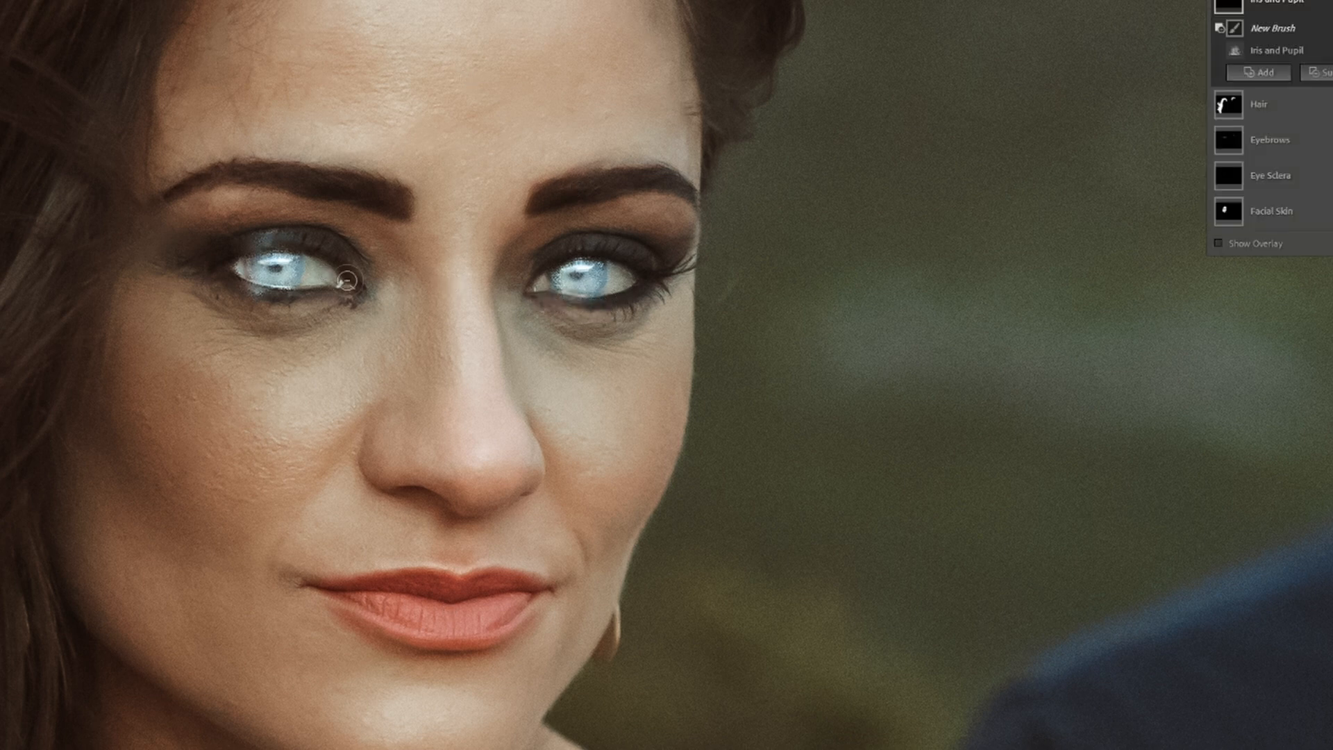
{"action": "left_click_drag", "start_coordinate": [280, 298], "coordinate": [234, 295]}
{"action": "left_click_drag", "start_coordinate": [294, 230], "coordinate": [237, 240]}
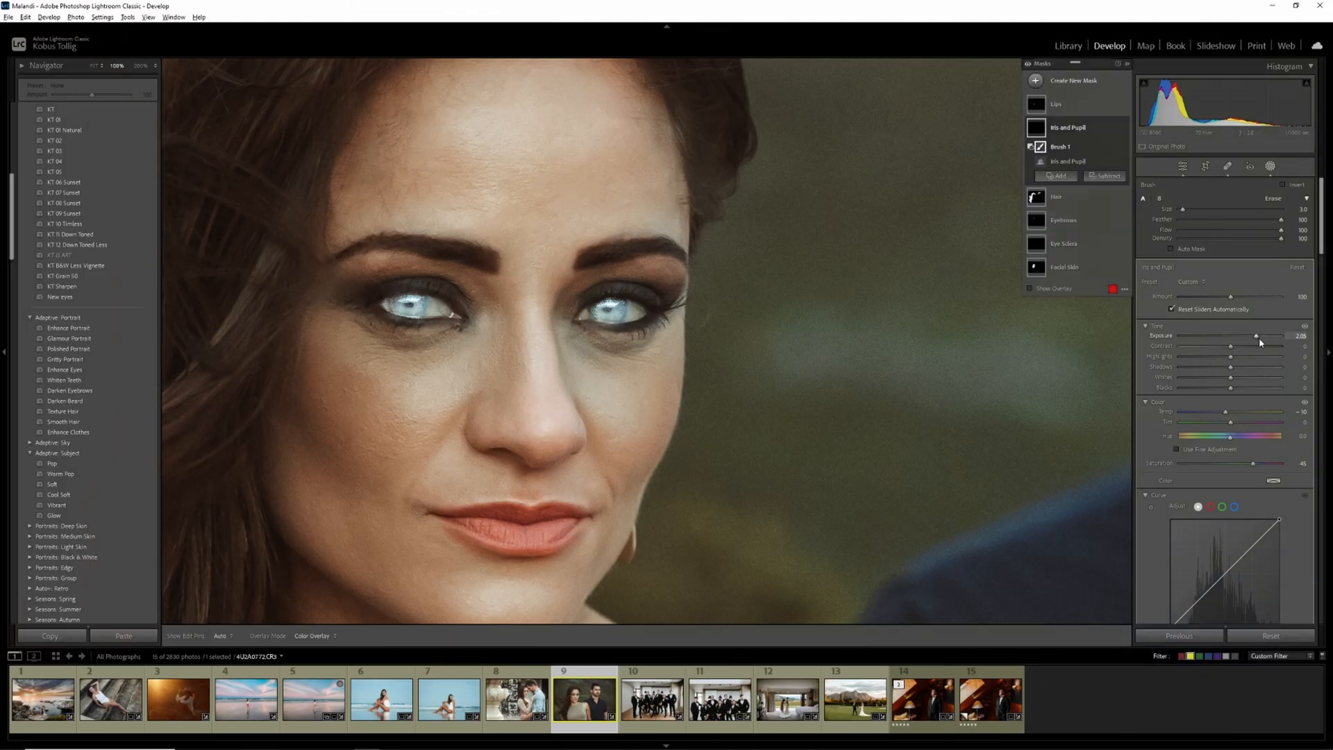
Step: Set the Iris and Pupil mask's exposure to about 0.39 and bring its temperature closer to neutral
{"action": "left_click_drag", "start_coordinate": [1260, 338], "coordinate": [1239, 339]}
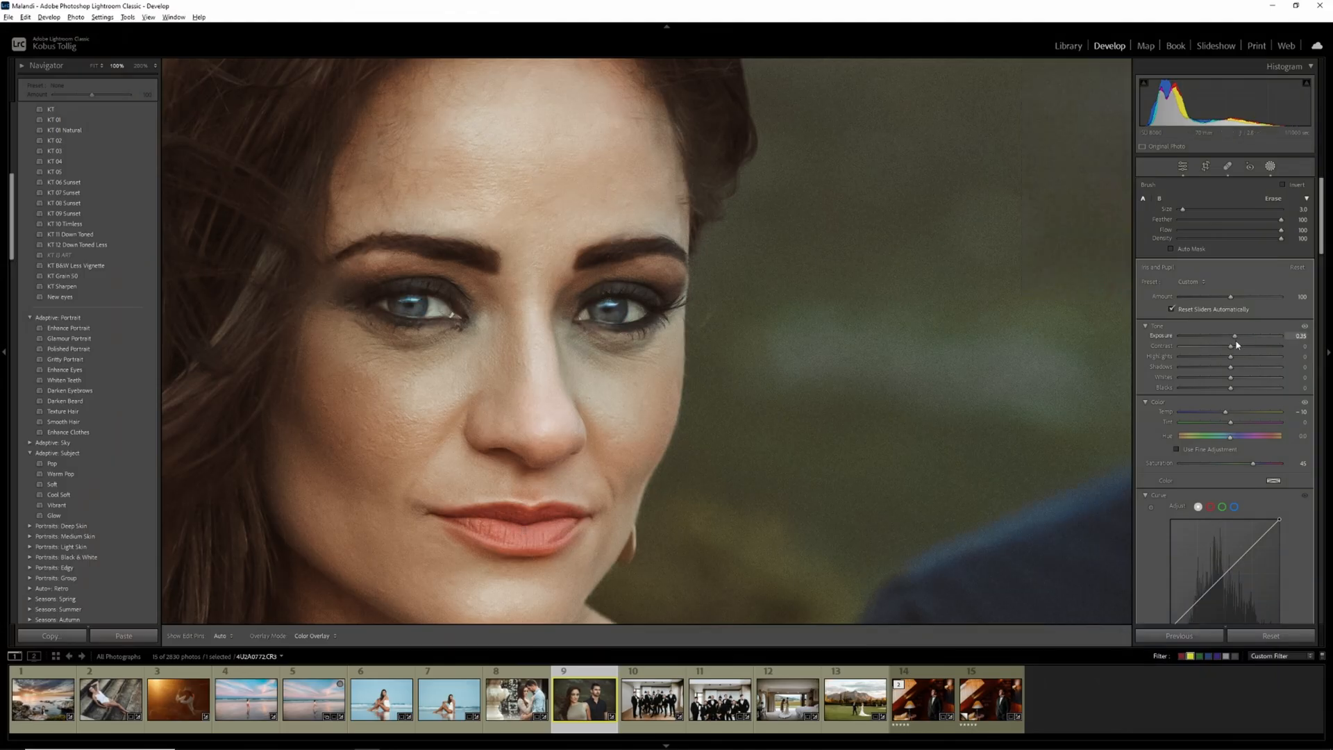
{"action": "key", "text": "z"}
{"action": "left_click_drag", "start_coordinate": [1226, 413], "coordinate": [1231, 415]}
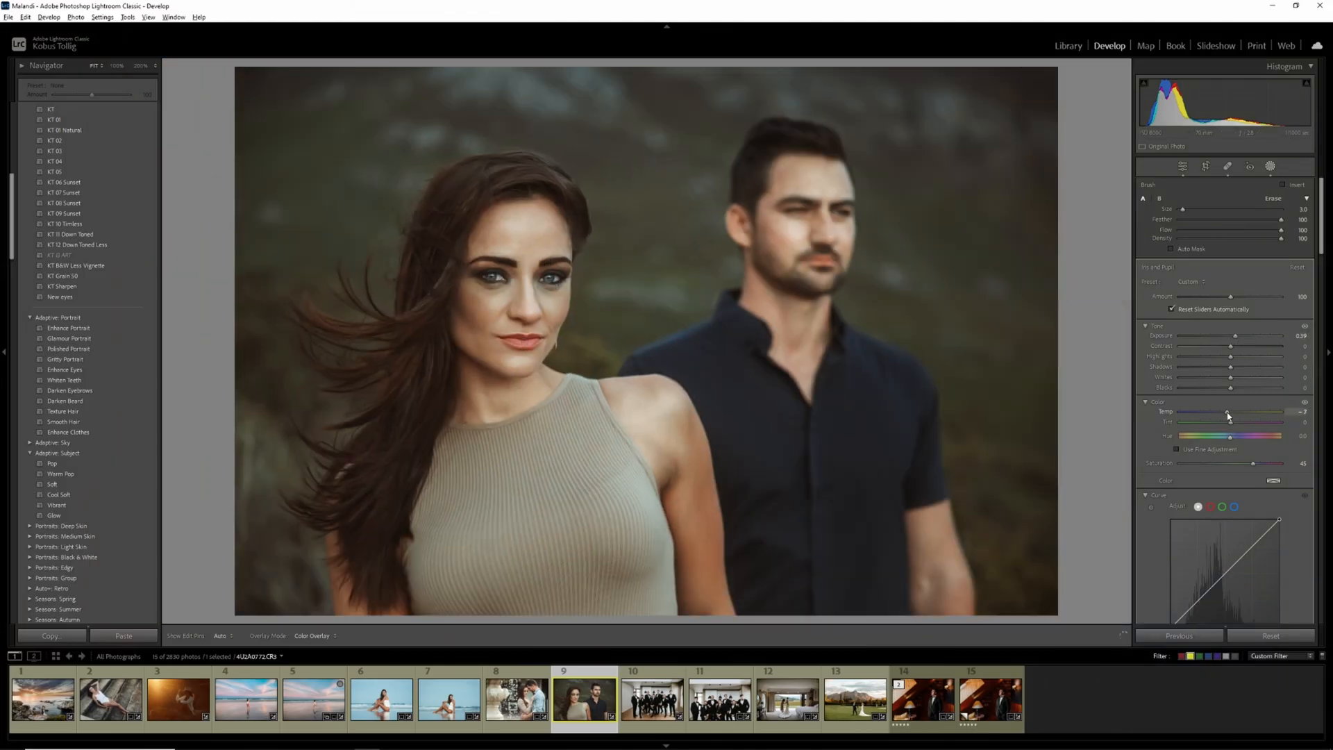
Step: Reduce the overall Amount of the Eye Sclera mask on the couple photo
{"action": "left_click", "coordinate": [1270, 167]}
{"action": "left_click", "coordinate": [1270, 167]}
{"action": "left_click", "coordinate": [1041, 154]}
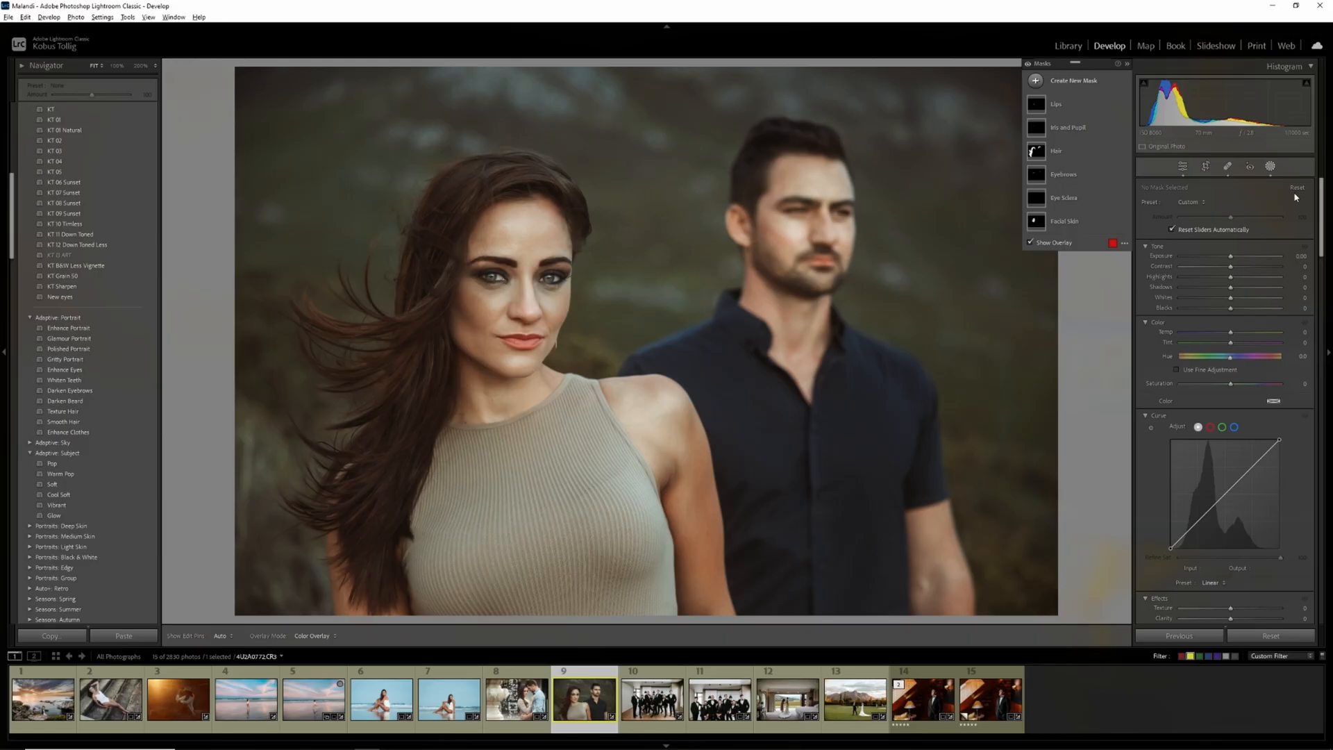
{"action": "left_click", "coordinate": [1036, 199]}
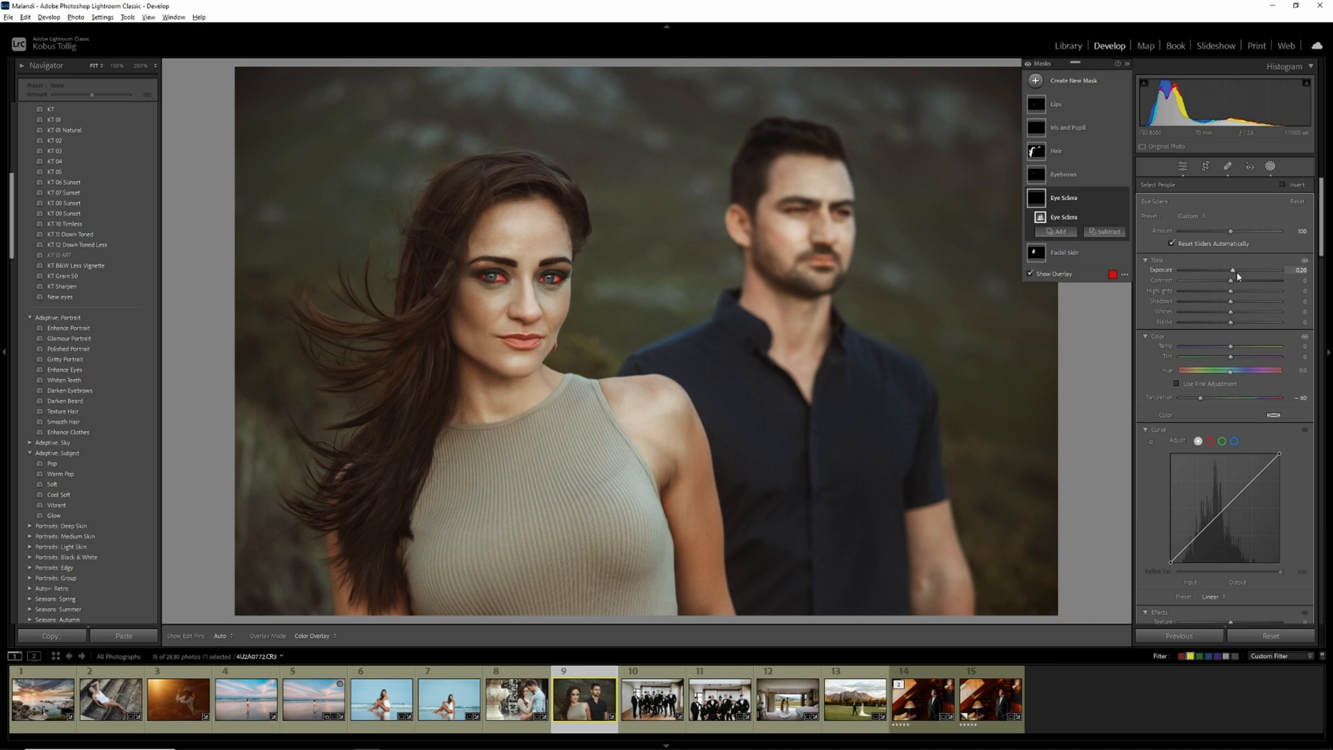
{"action": "left_click_drag", "start_coordinate": [1233, 235], "coordinate": [1202, 236]}
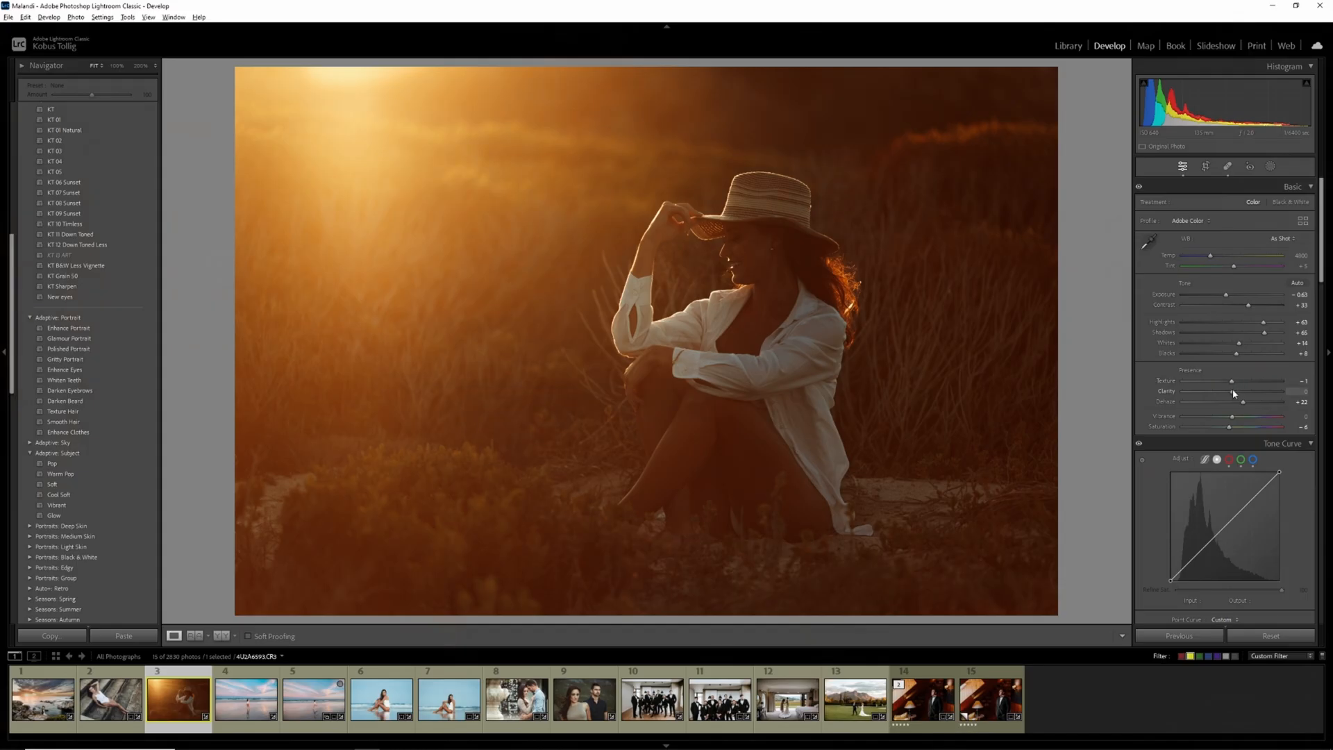
Step: Try a global Clarity of about -72 on the golden backlit portrait and return it to near zero
{"action": "left_click_drag", "start_coordinate": [1234, 393], "coordinate": [1172, 400]}
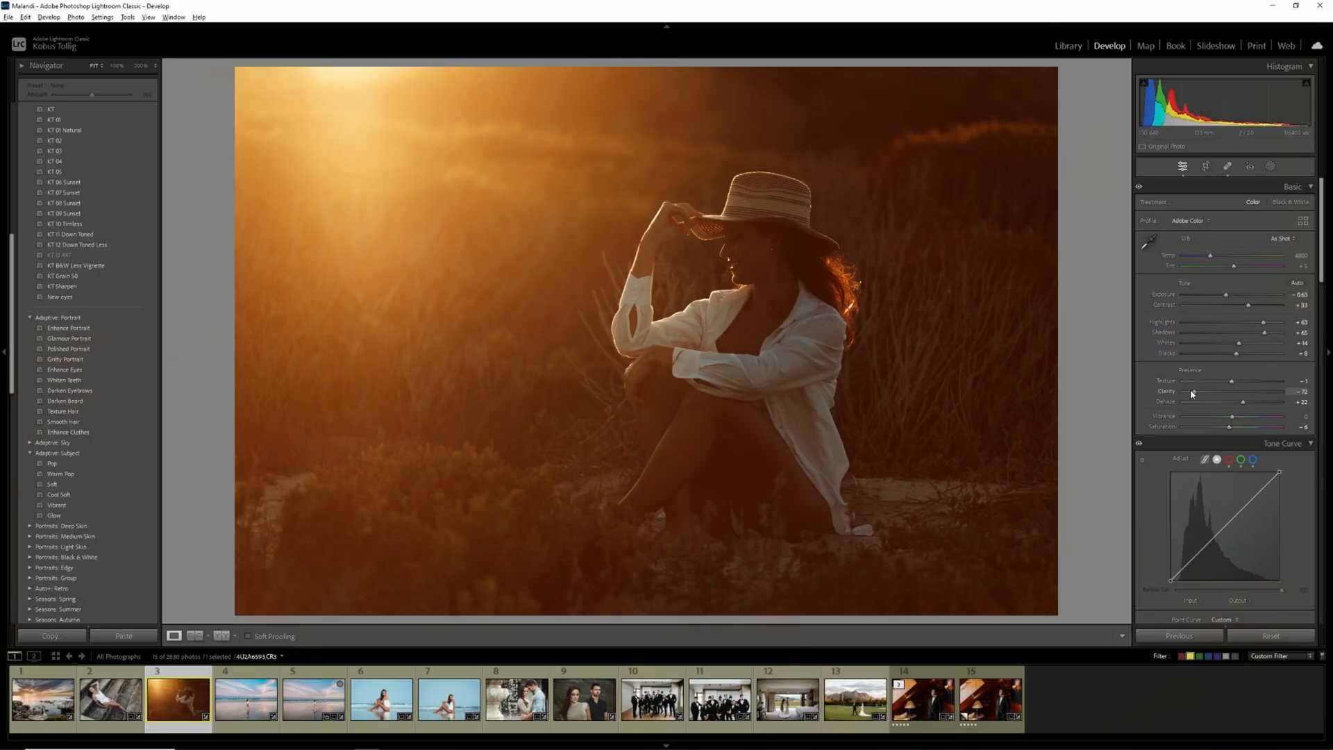
{"action": "left_click_drag", "start_coordinate": [1192, 394], "coordinate": [1237, 393]}
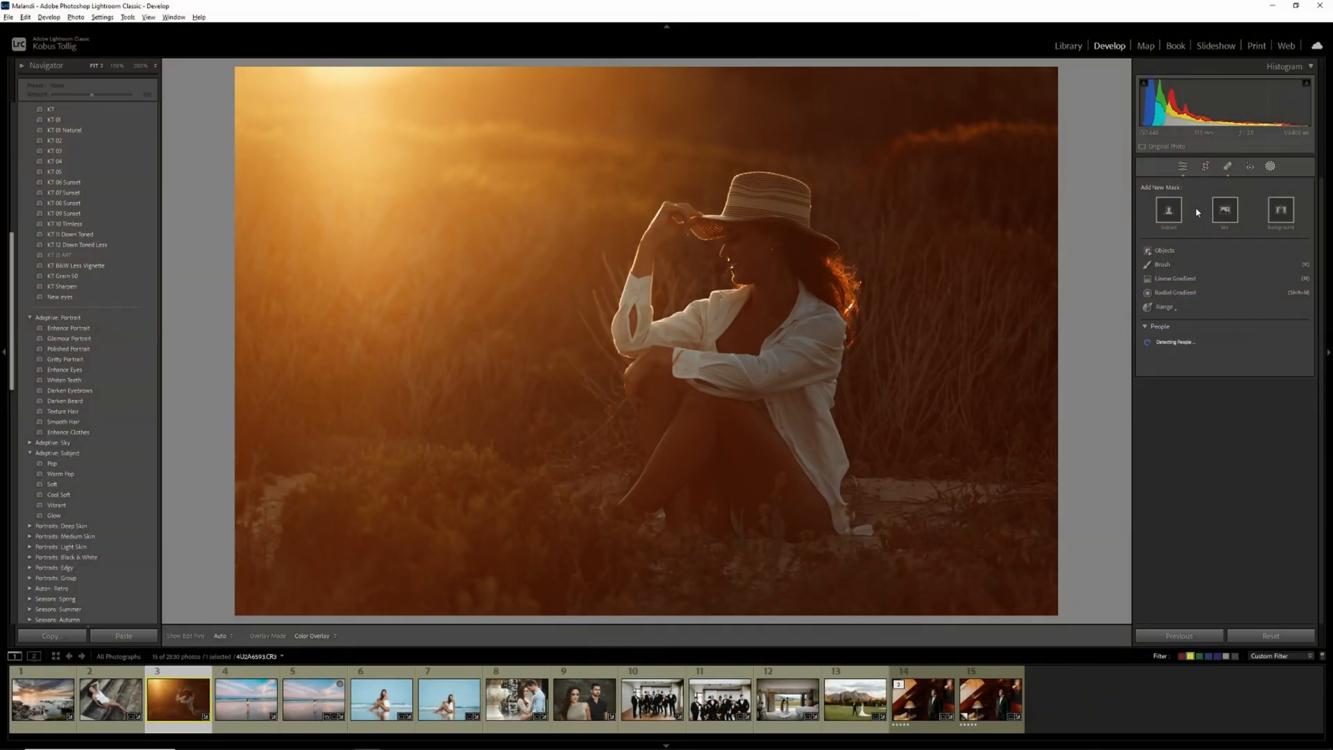
Step: Mask the woman in the hat with Select Subject, invert the mask to the background and lower its Clarity
{"action": "left_click", "coordinate": [1169, 209]}
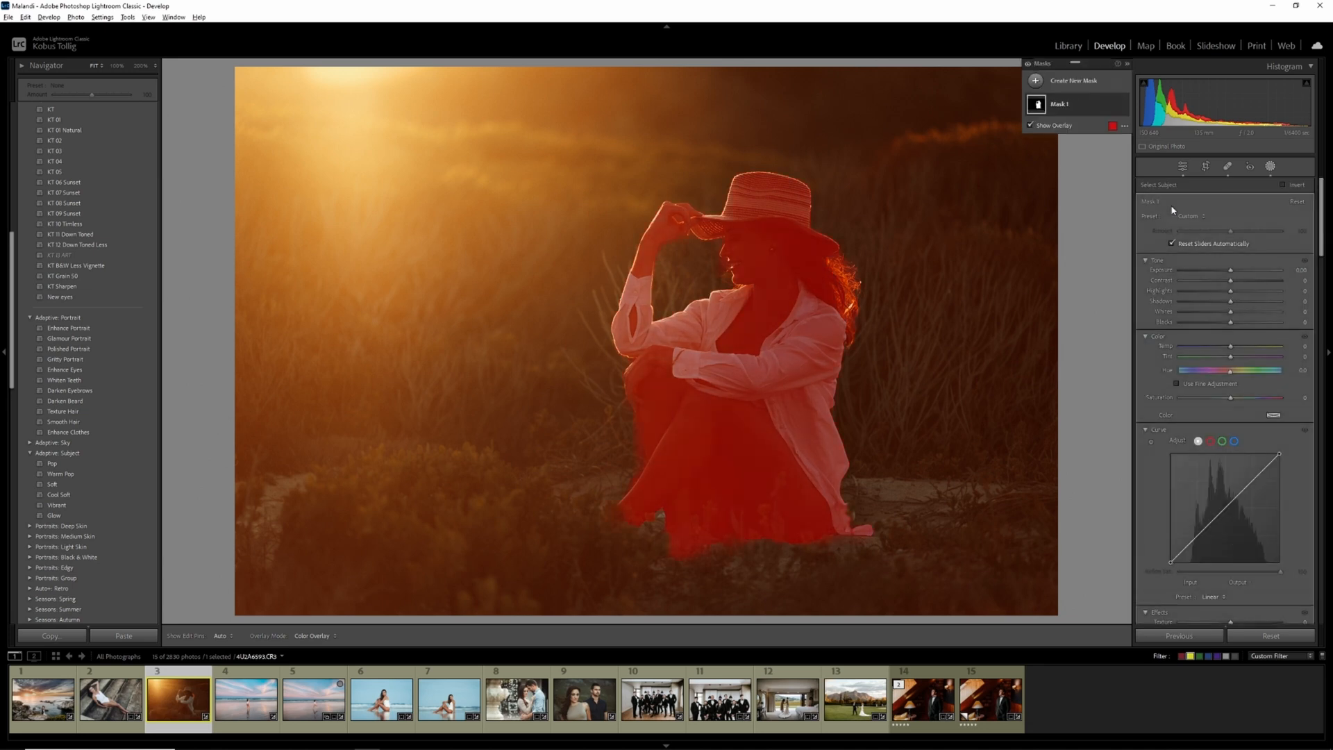
{"action": "left_click", "coordinate": [1284, 185]}
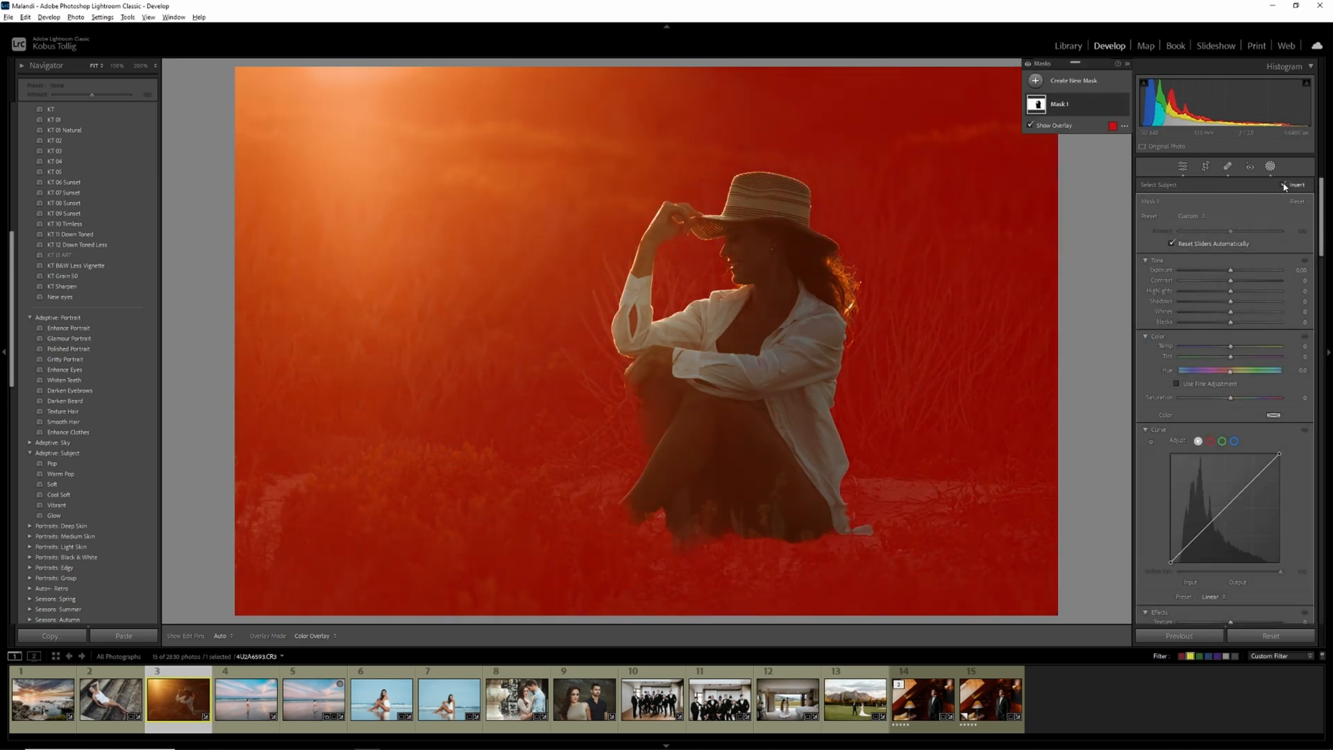
{"action": "scroll", "coordinate": [1233, 429], "scroll_direction": "down", "scroll_amount": 3}
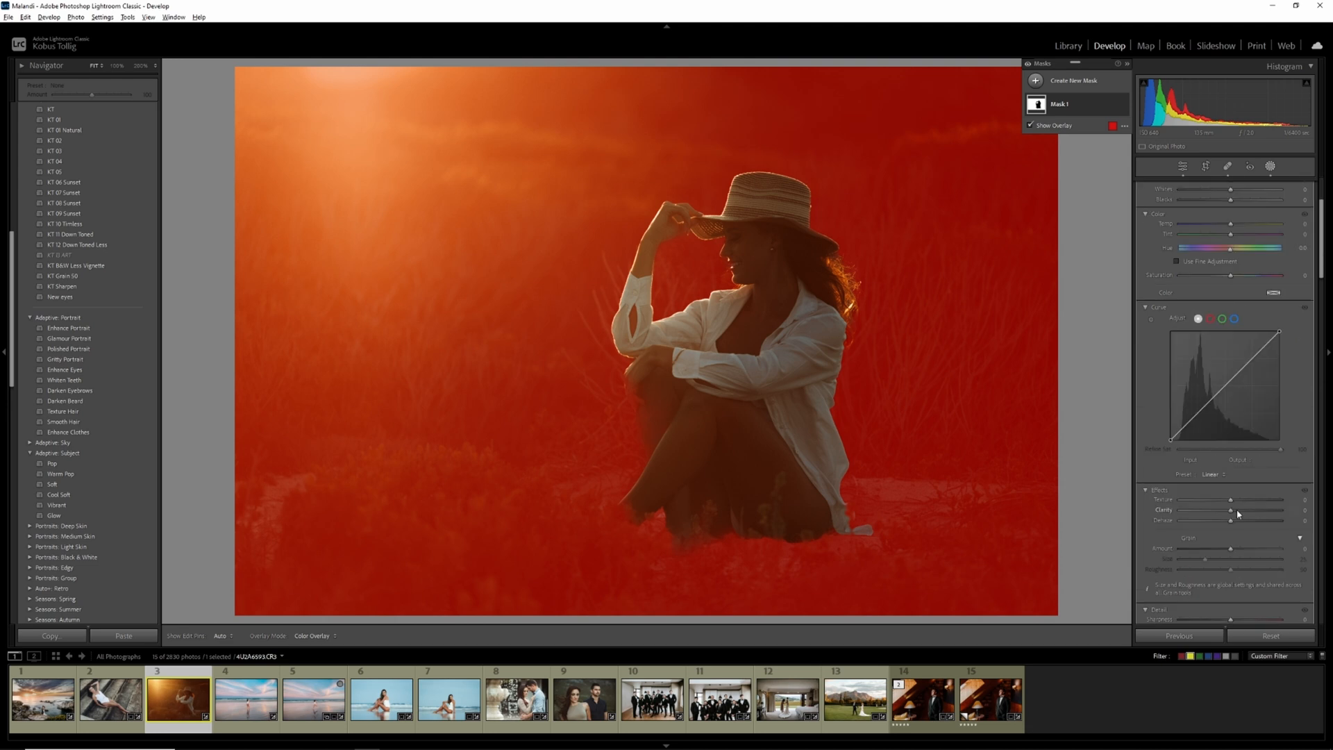
{"action": "left_click_drag", "start_coordinate": [1232, 510], "coordinate": [1209, 511]}
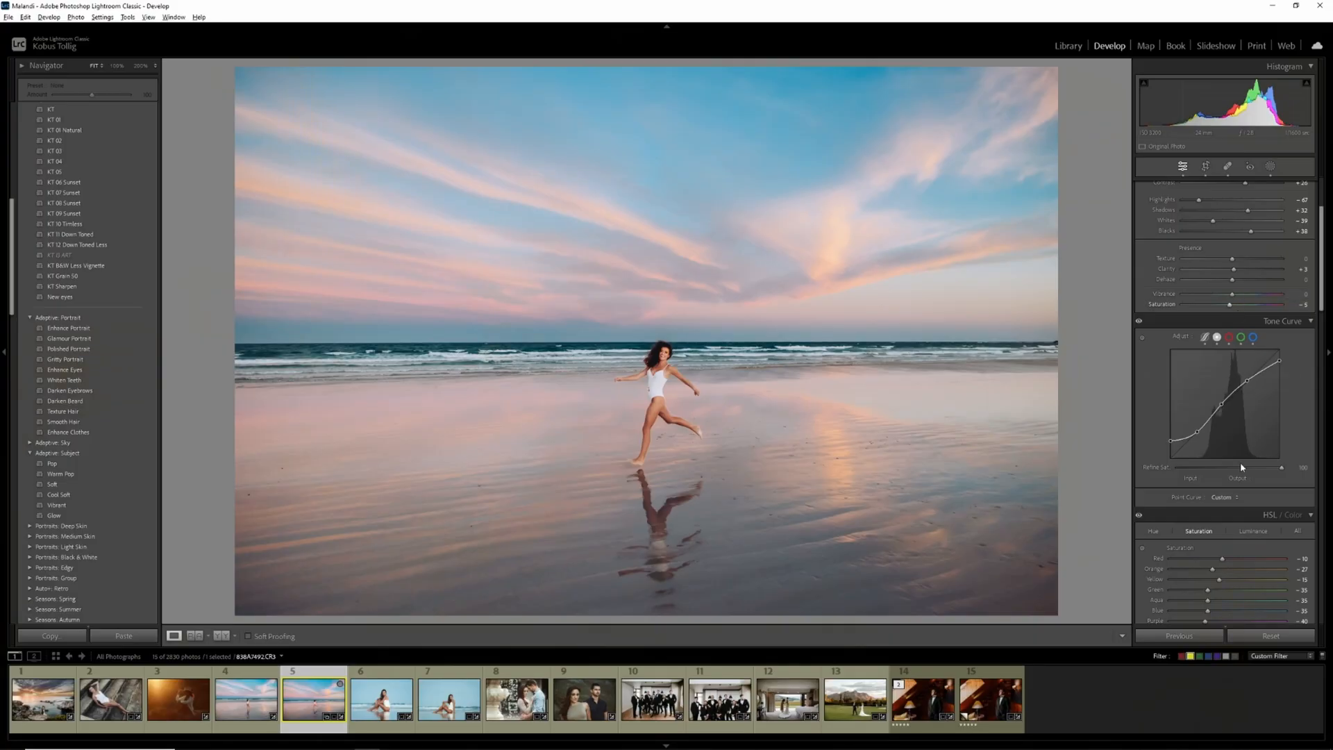
Step: Adjust the Aqua saturation in the HSL settings of the beach photo with the running woman
{"action": "scroll", "coordinate": [1242, 467], "scroll_direction": "down", "scroll_amount": 4}
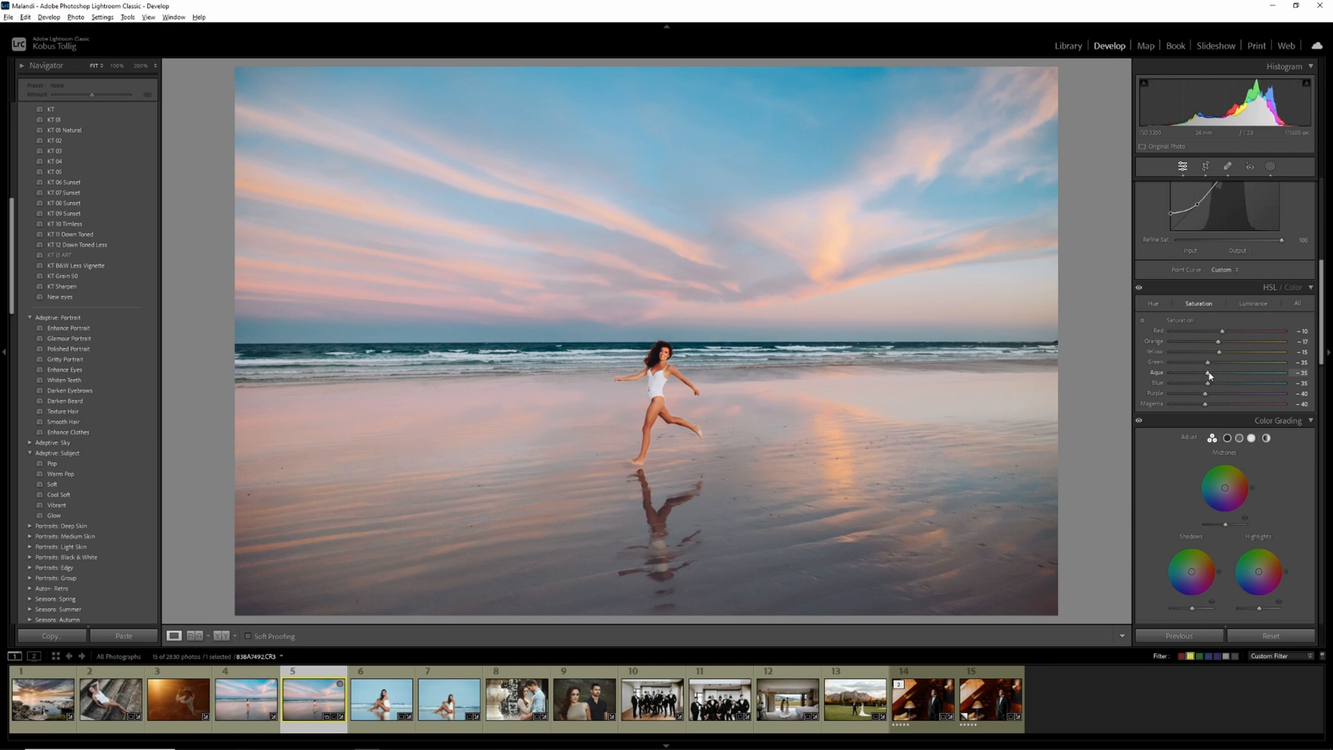
{"action": "left_click_drag", "start_coordinate": [1236, 375], "coordinate": [1202, 402]}
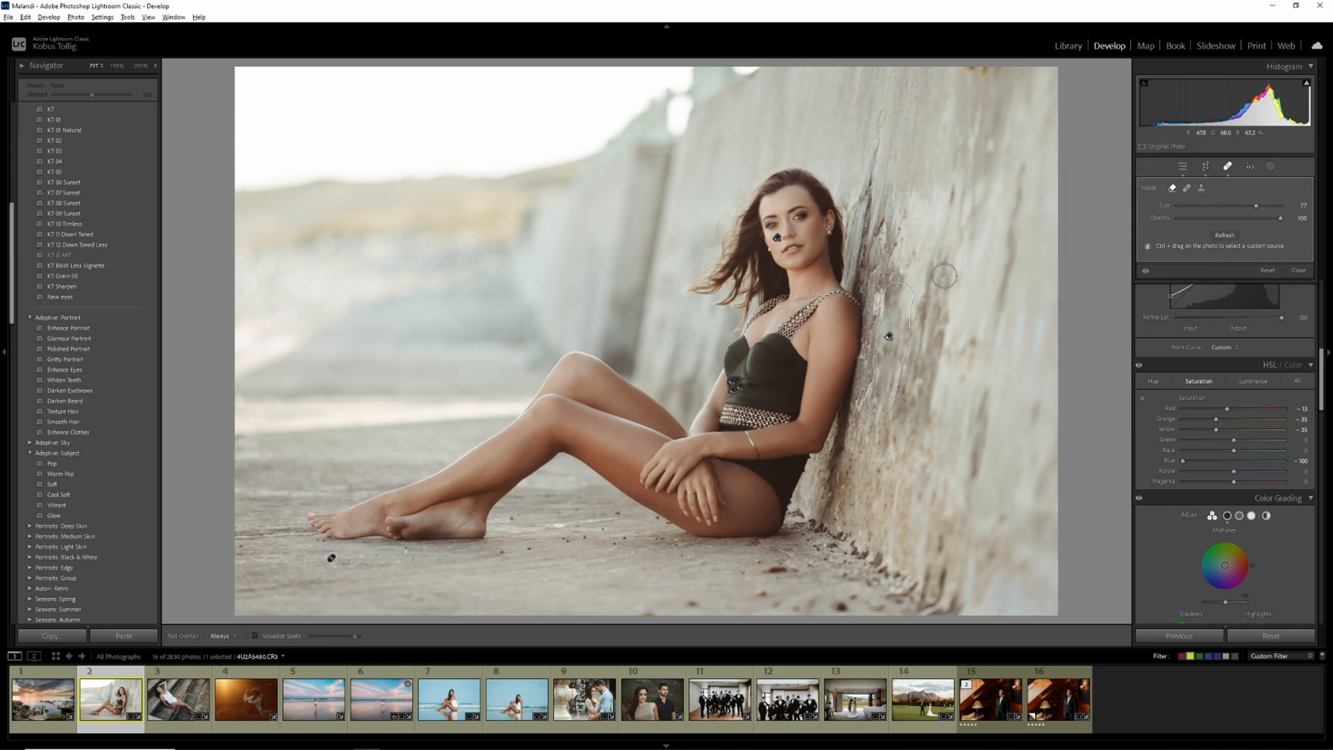
Step: Try the Heal mode on the wall beside the seated woman and close the healing tool
{"action": "key", "text": "q"}
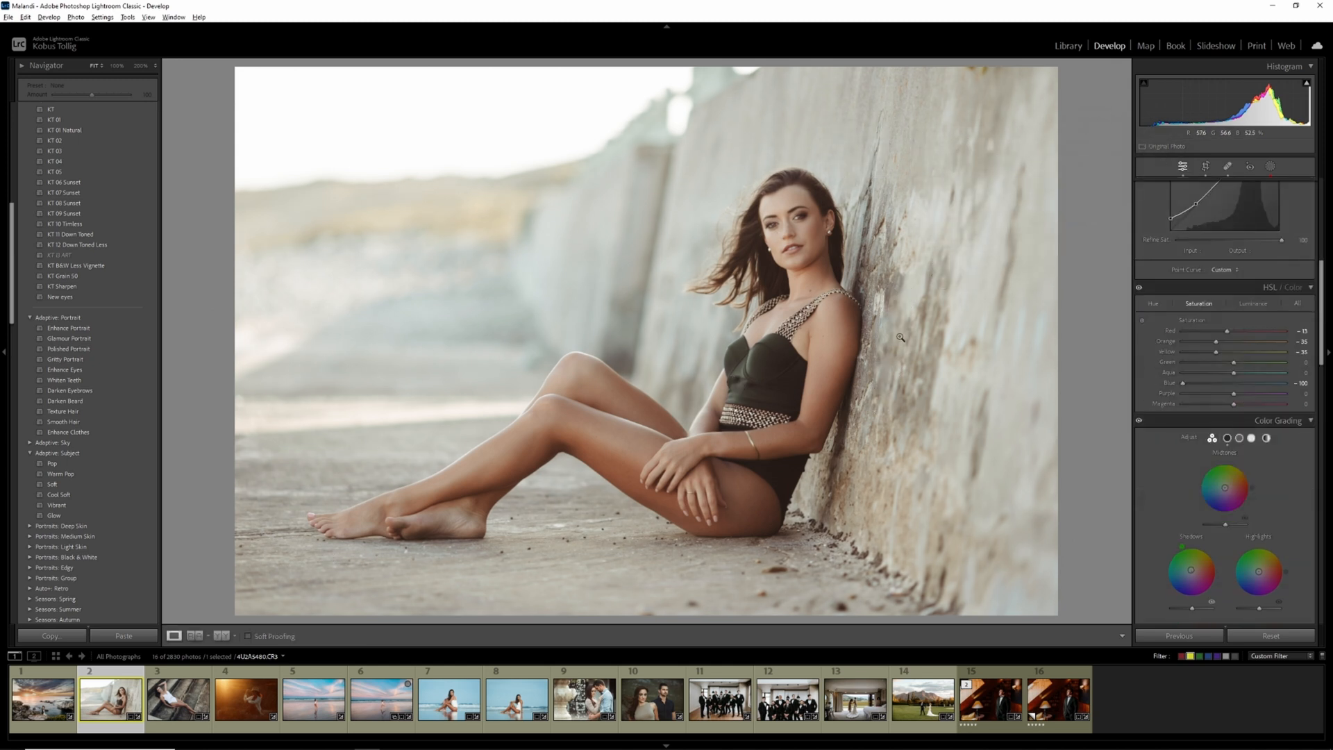
{"action": "left_click", "coordinate": [1226, 168]}
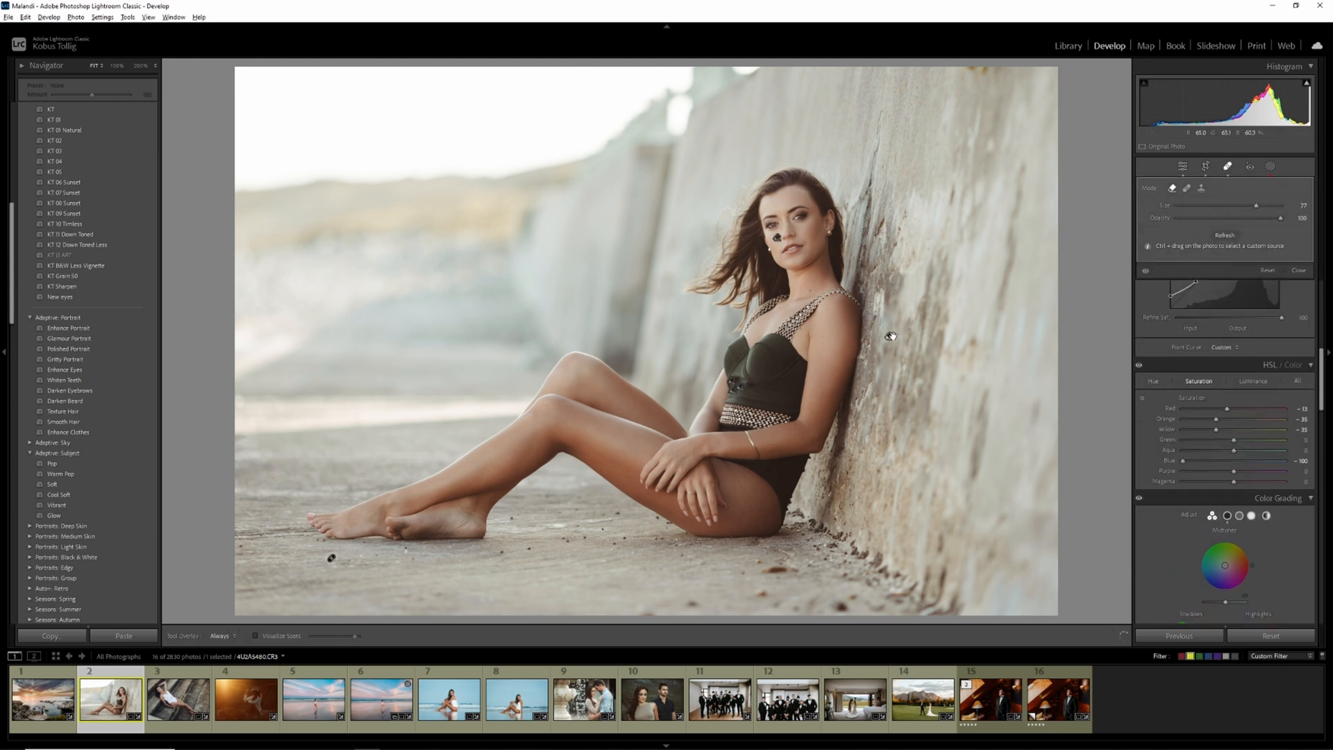
{"action": "left_click", "coordinate": [1186, 188]}
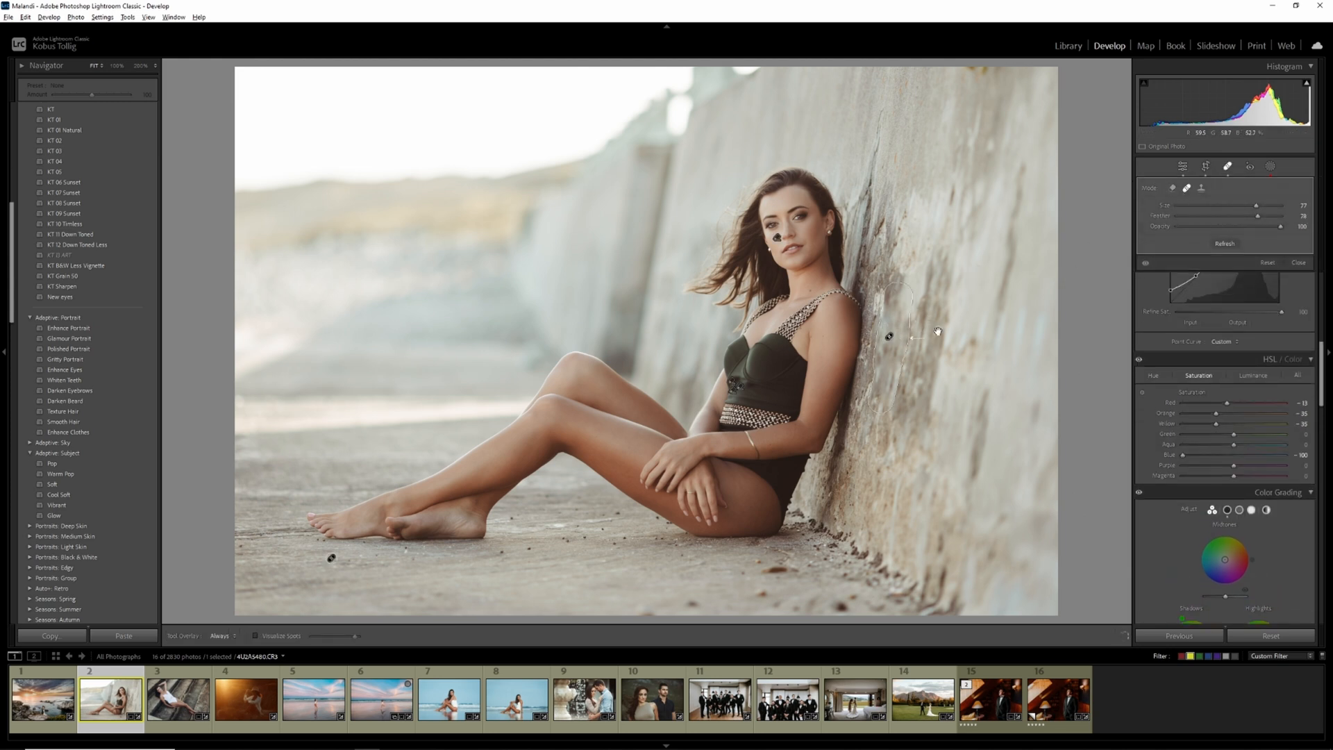
{"action": "mouse_move", "coordinate": [945, 268]}
{"action": "left_mouse_down"}
{"action": "mouse_move", "coordinate": [927, 257]}
{"action": "mouse_move", "coordinate": [908, 197]}
{"action": "left_mouse_up"}
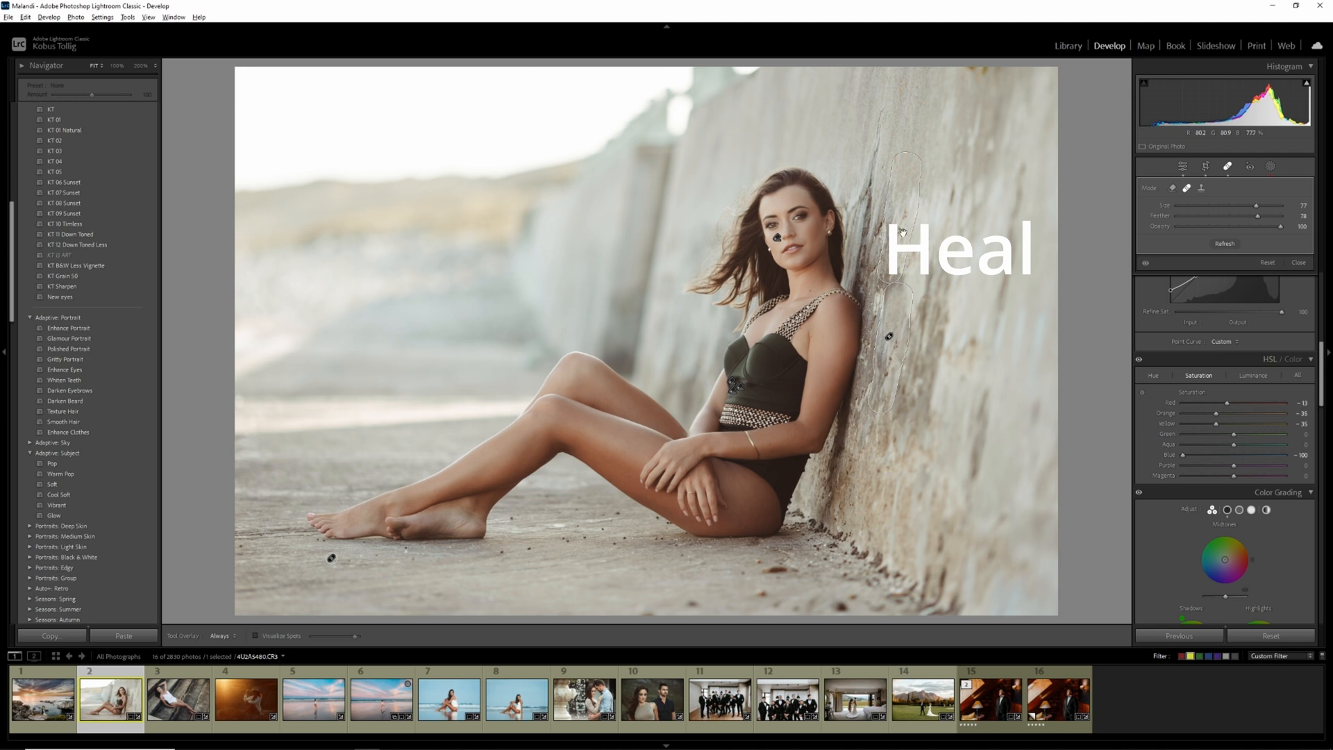
{"action": "left_click", "coordinate": [1298, 263]}
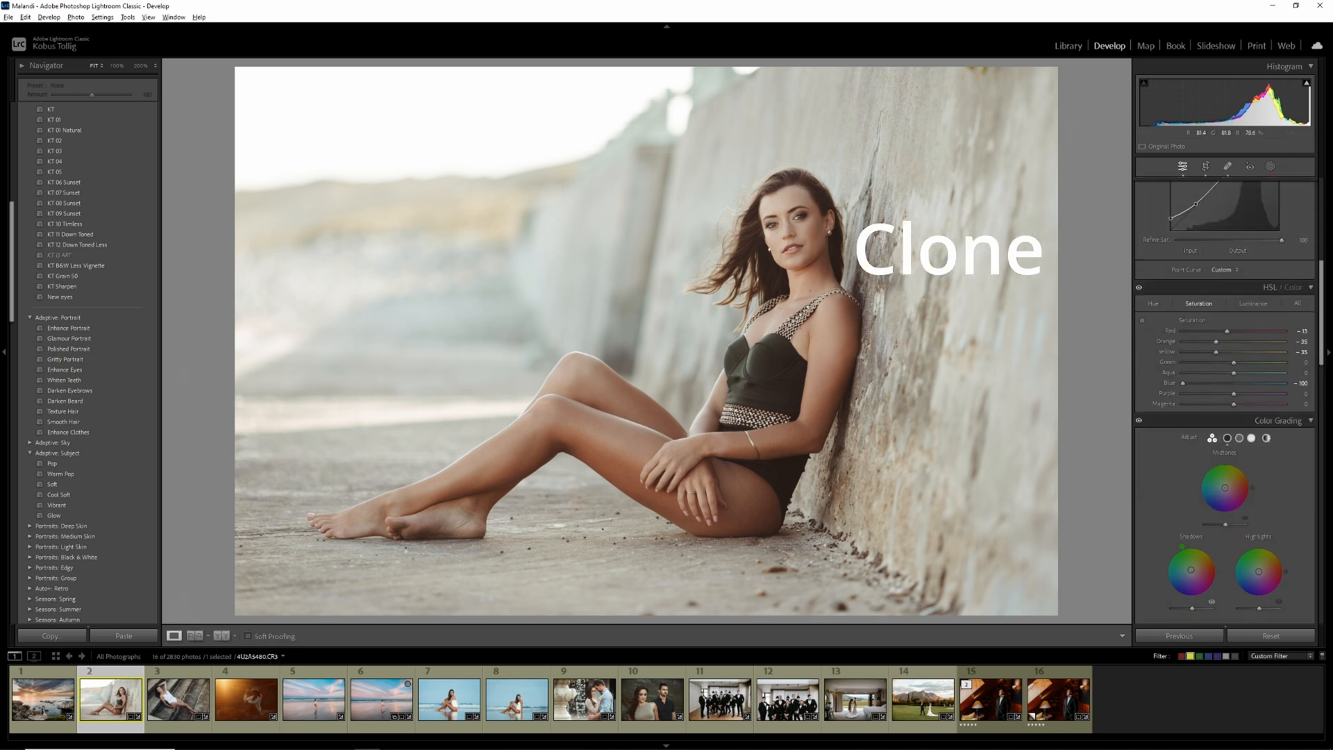
Step: Remove a blemish on the wall beside the seated woman's head with the content-aware Remove brush at size 50
{"action": "left_click", "coordinate": [897, 243]}
{"action": "left_click", "coordinate": [918, 246]}
{"action": "key", "text": "q"}
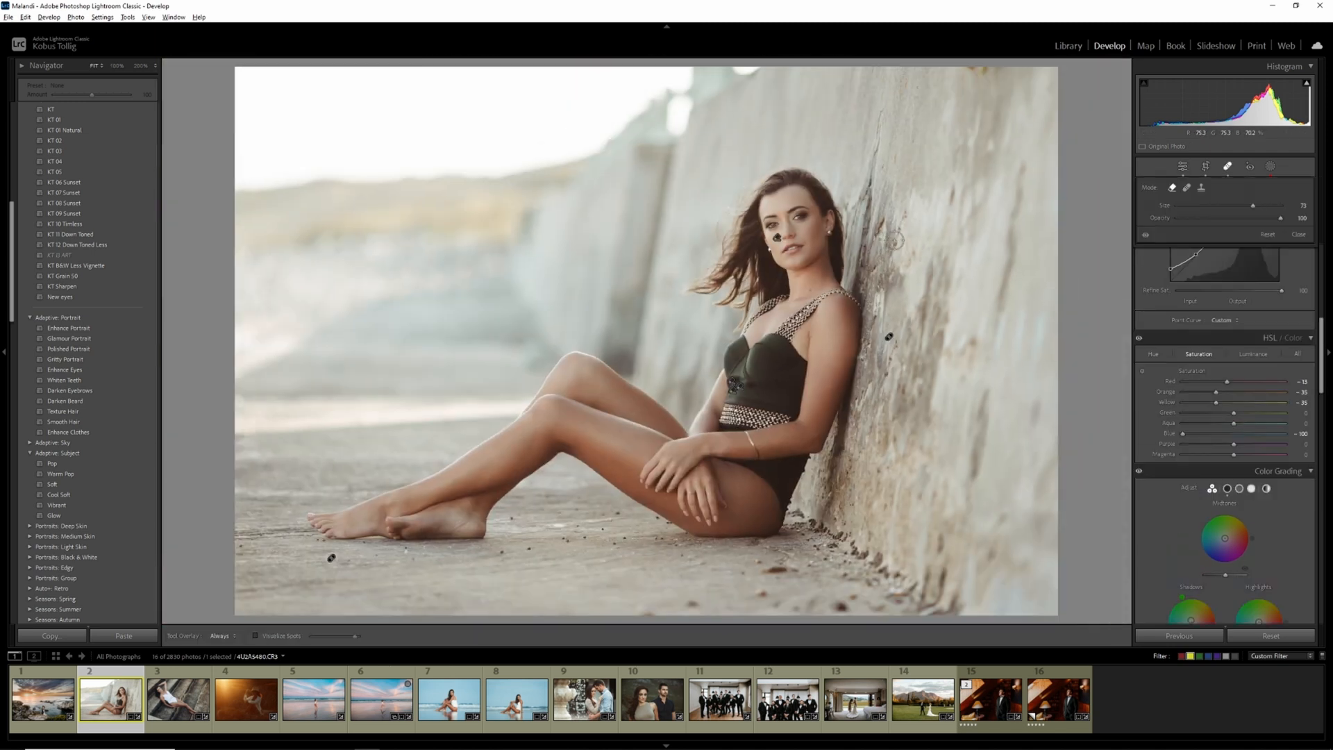
{"action": "key", "text": "q"}
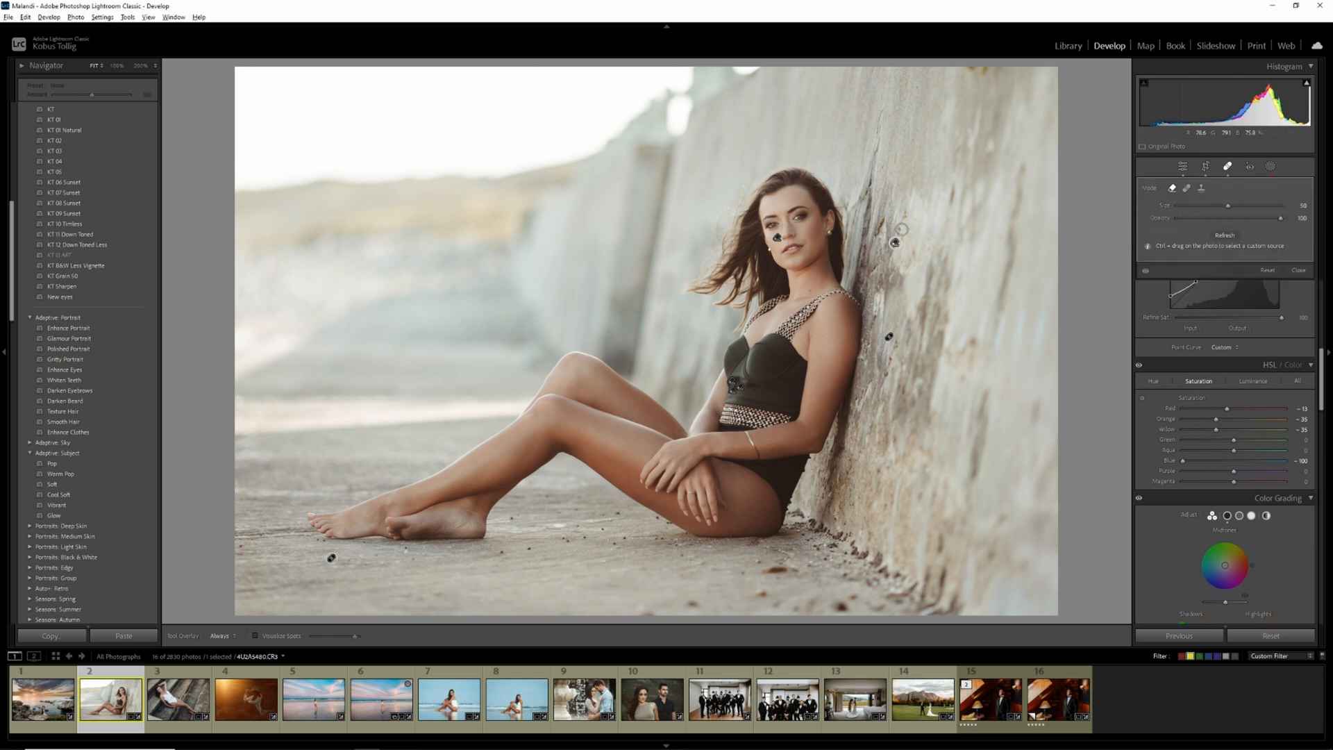